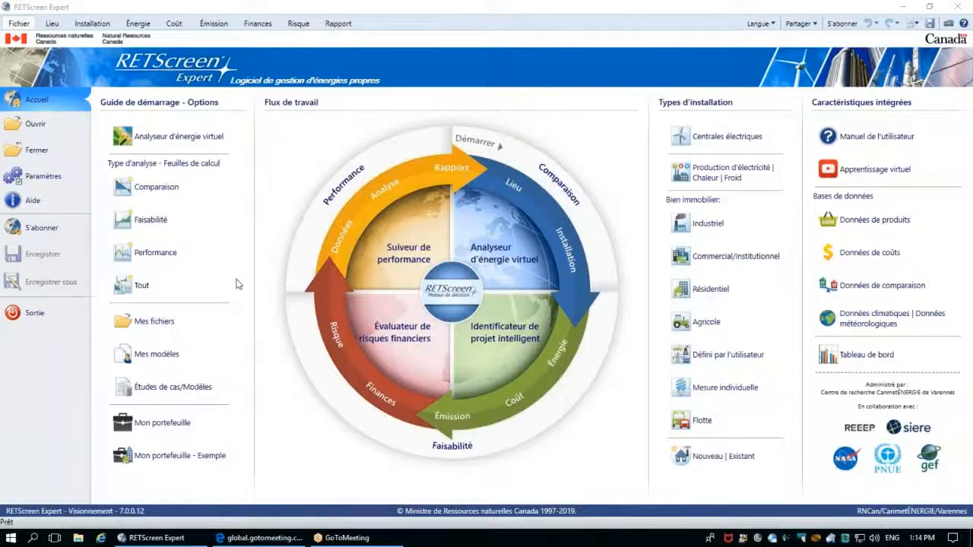
- Create a gas turbine apartment building file for Toronto, ON, with the virtual energy analyzer, using the heat and power production type
click(187, 151)
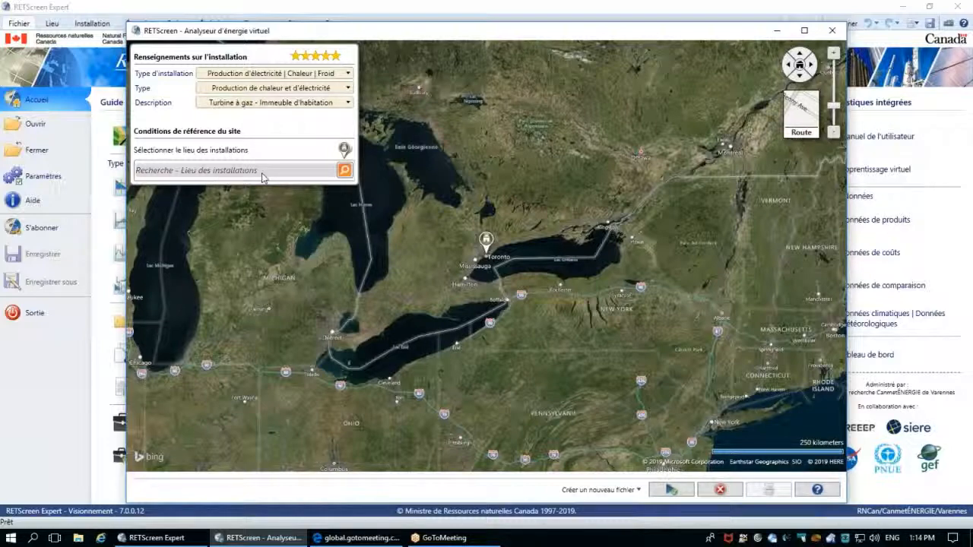
click(258, 171)
text(Toronto, ON)
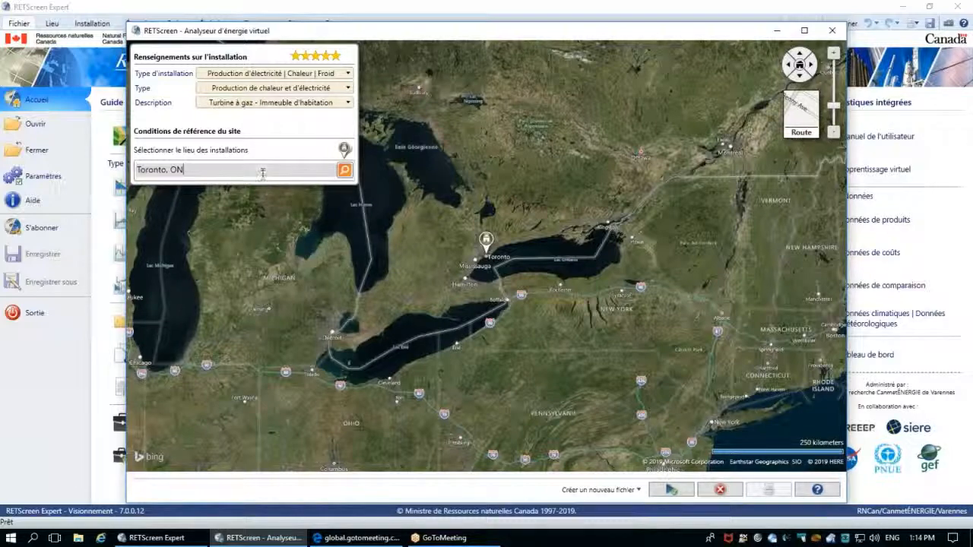
click(345, 171)
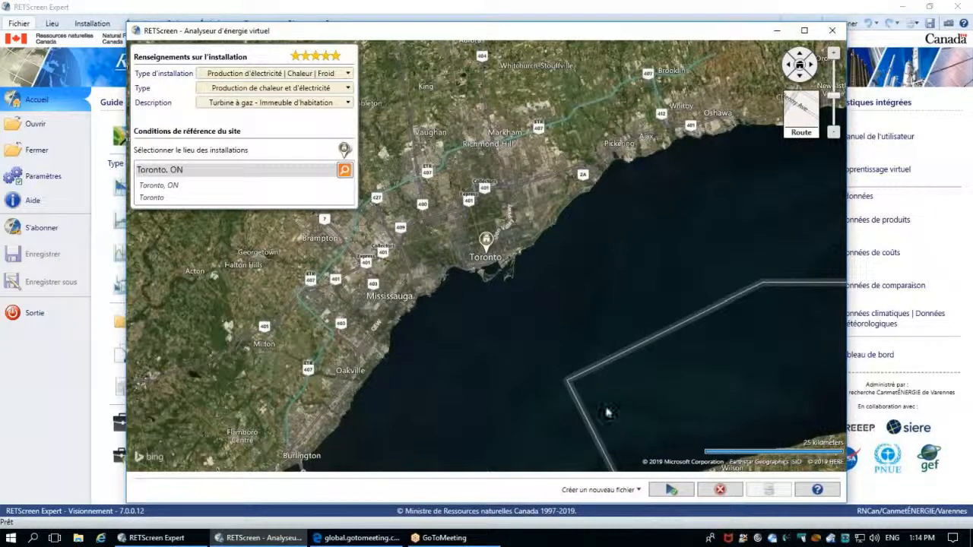
click(718, 491)
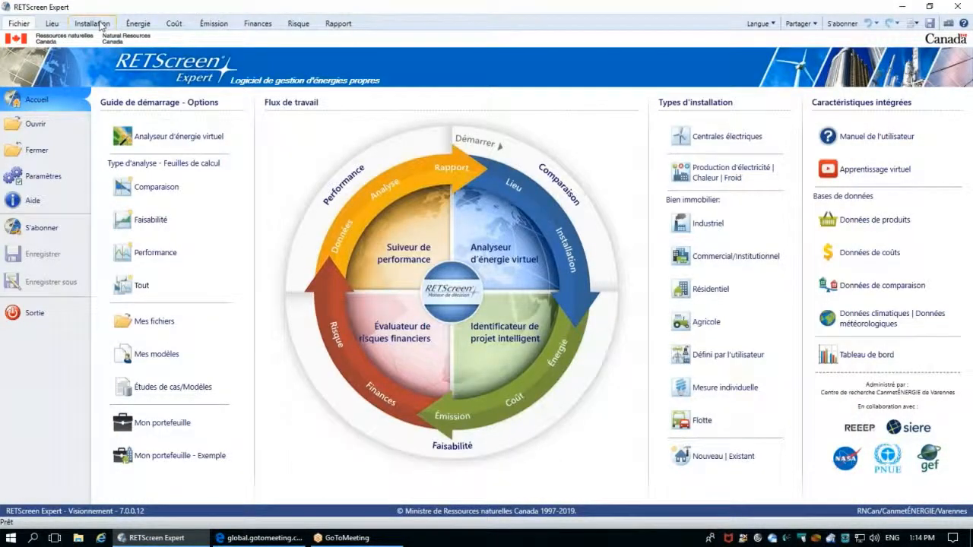
- Review the energy model's system selection and the facility information, and return to the energy model
click(129, 24)
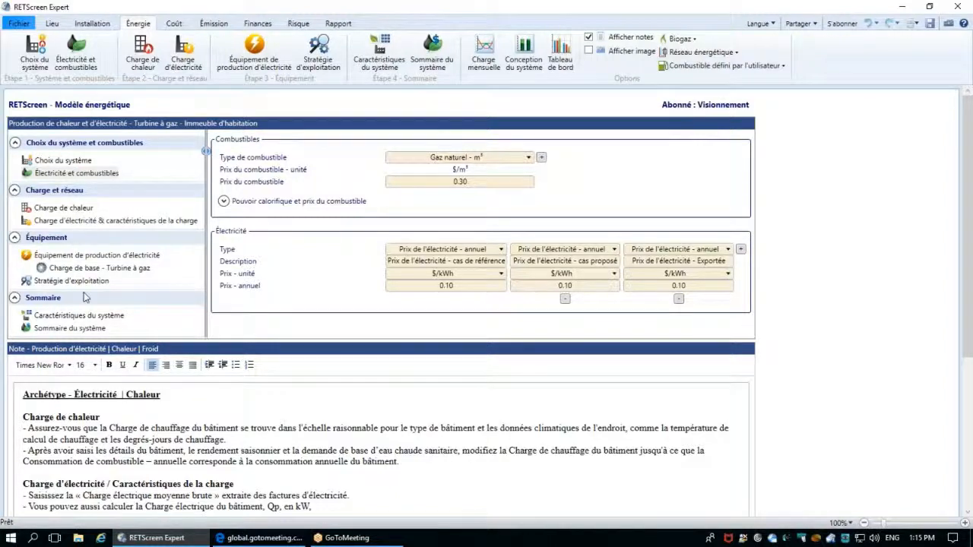
click(83, 161)
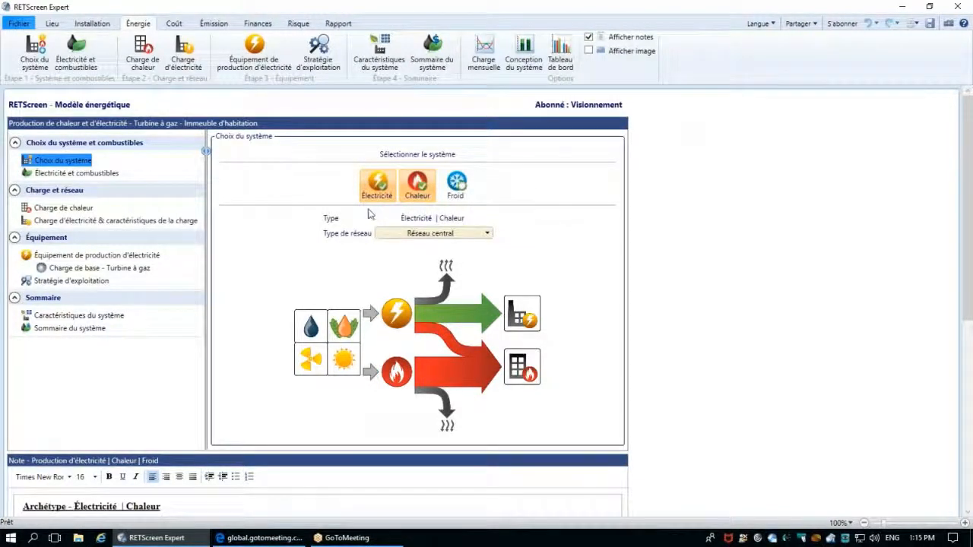
click(103, 29)
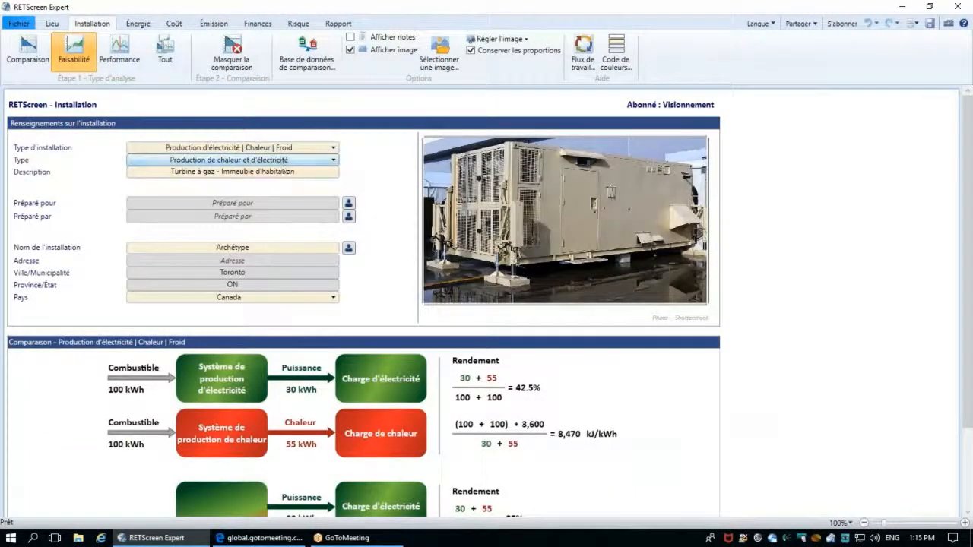
click(138, 23)
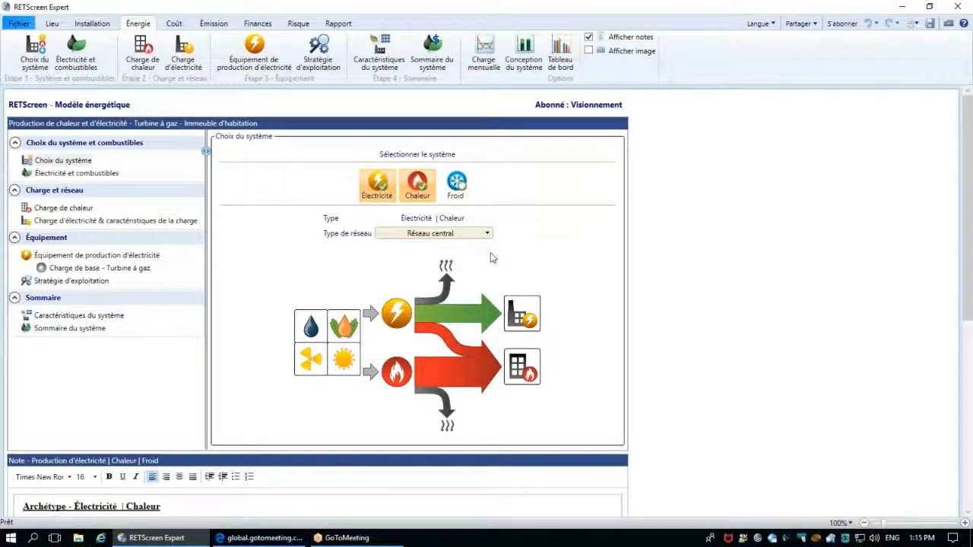
- Try adding Froid to the selected systems, check the facility type, and restore electricity and heat only
click(465, 190)
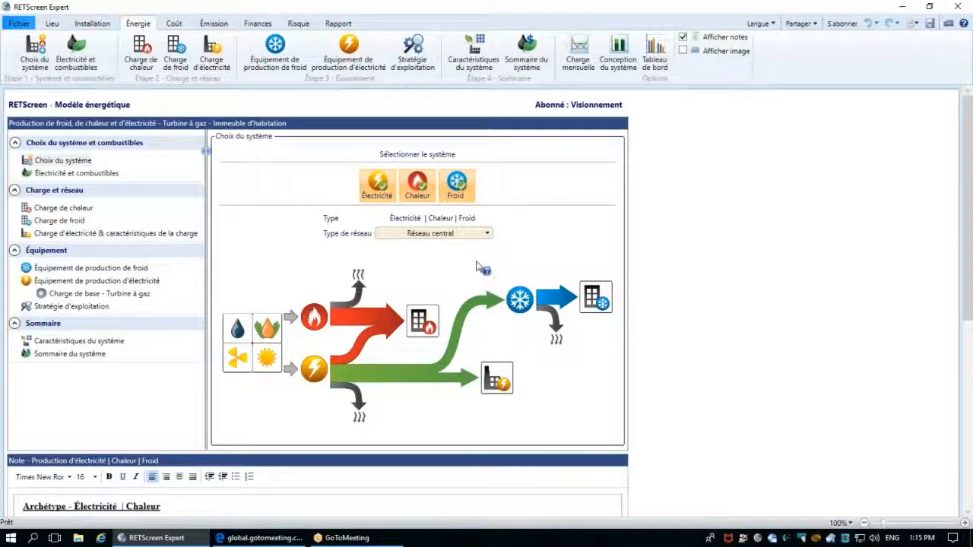
click(97, 24)
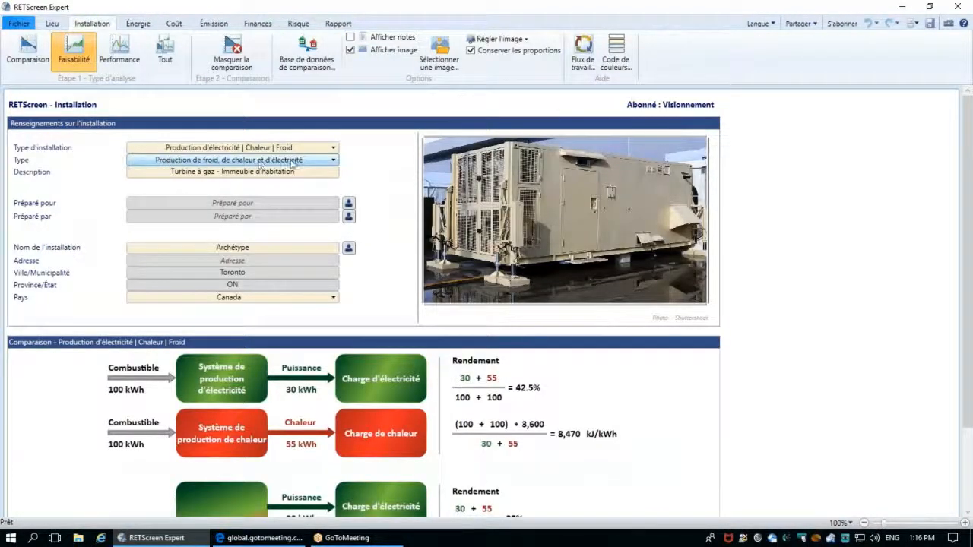
click(138, 24)
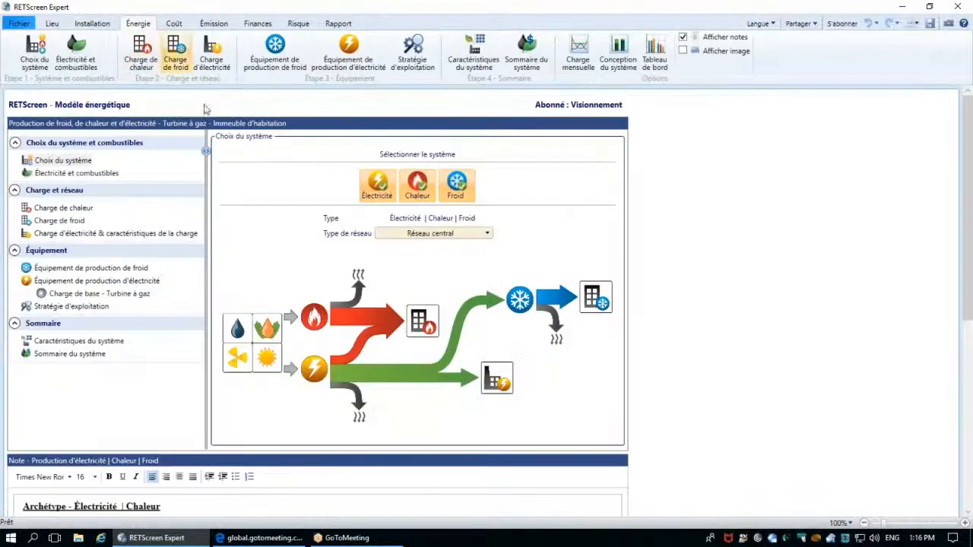
click(457, 187)
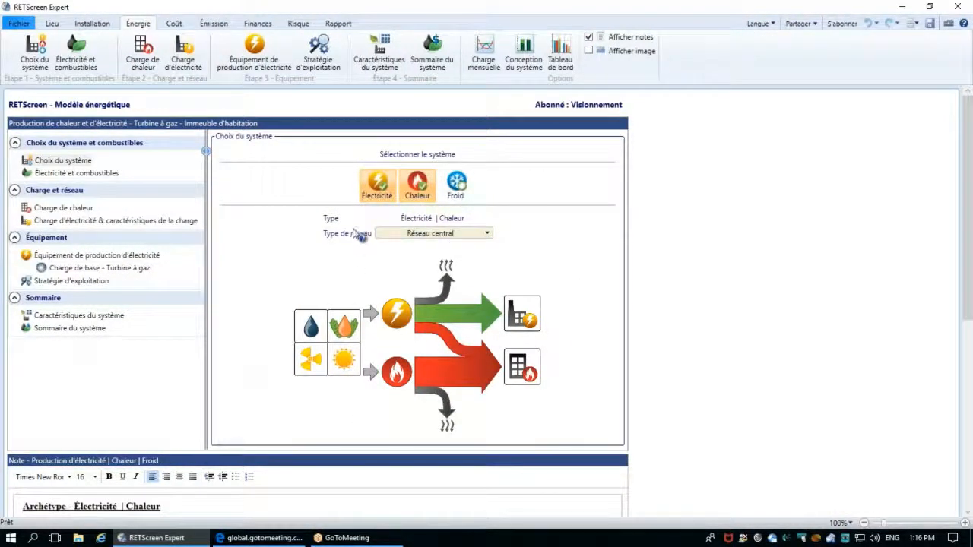
- Review the available grid types and select Réseau central
click(409, 234)
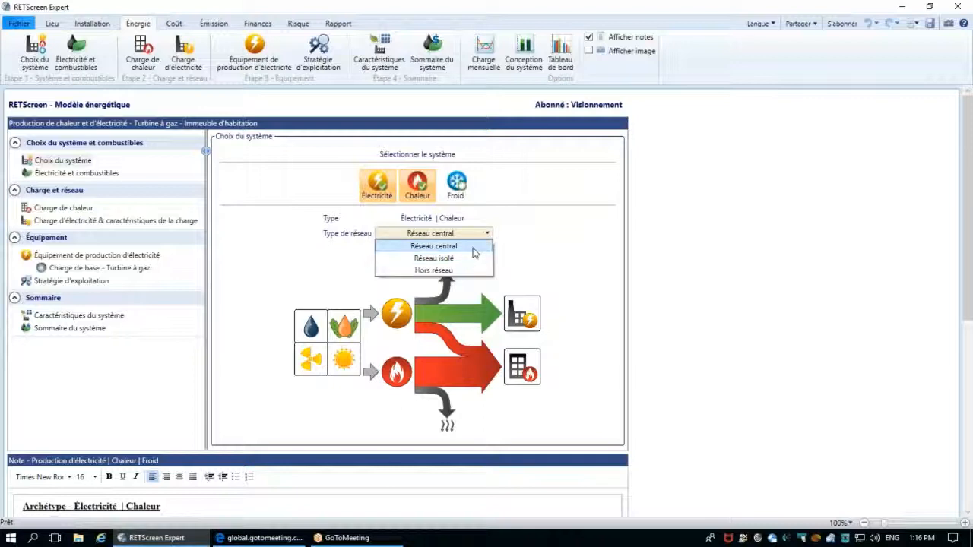
click(473, 250)
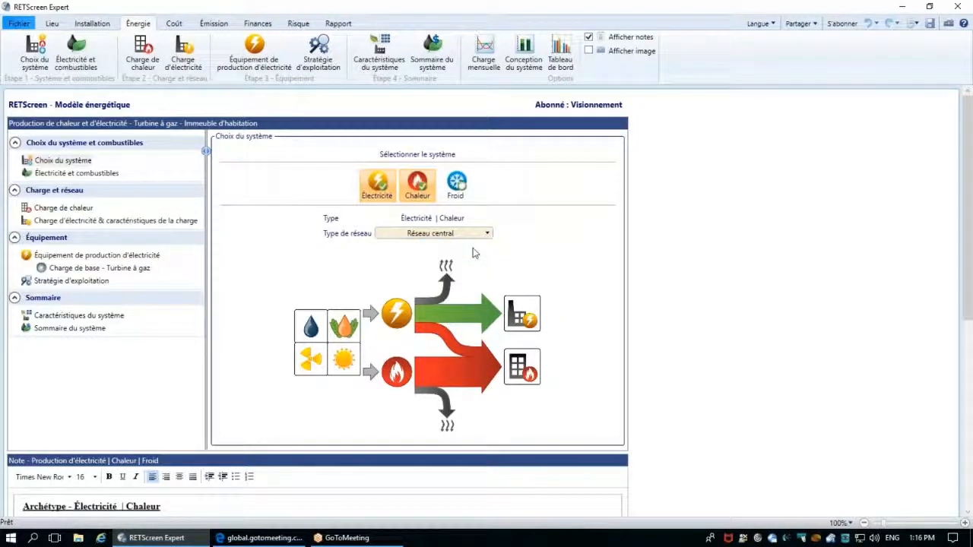
- Check the natural gas price in the energy model's electricity and fuels section
click(104, 174)
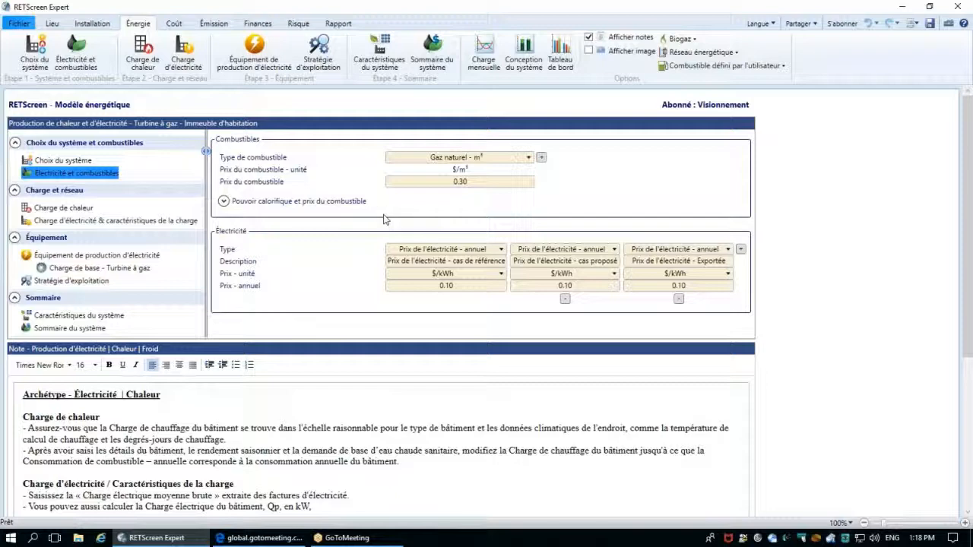
click(476, 182)
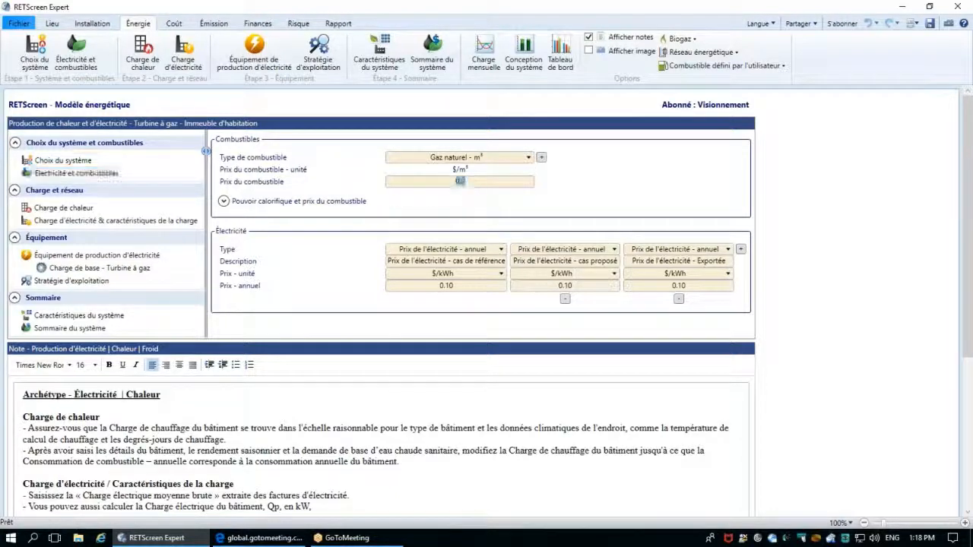
click(483, 181)
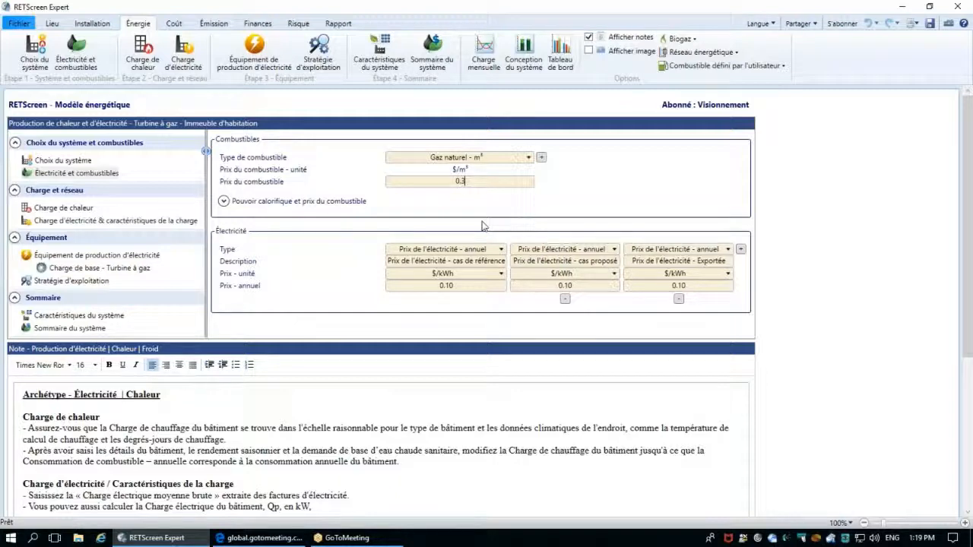
click(363, 211)
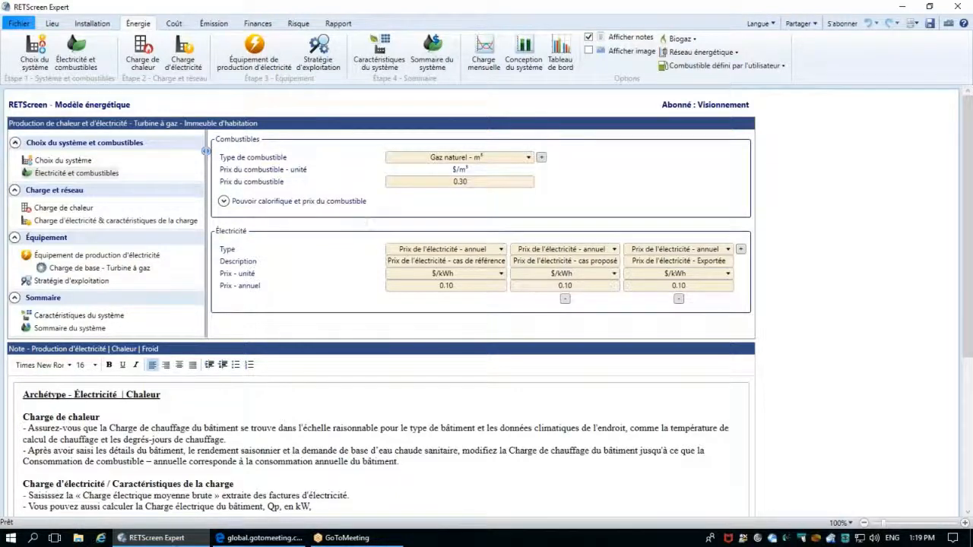
- Re-enter the default natural gas price as 0.30 $/m³ in the program's parameters
click(20, 24)
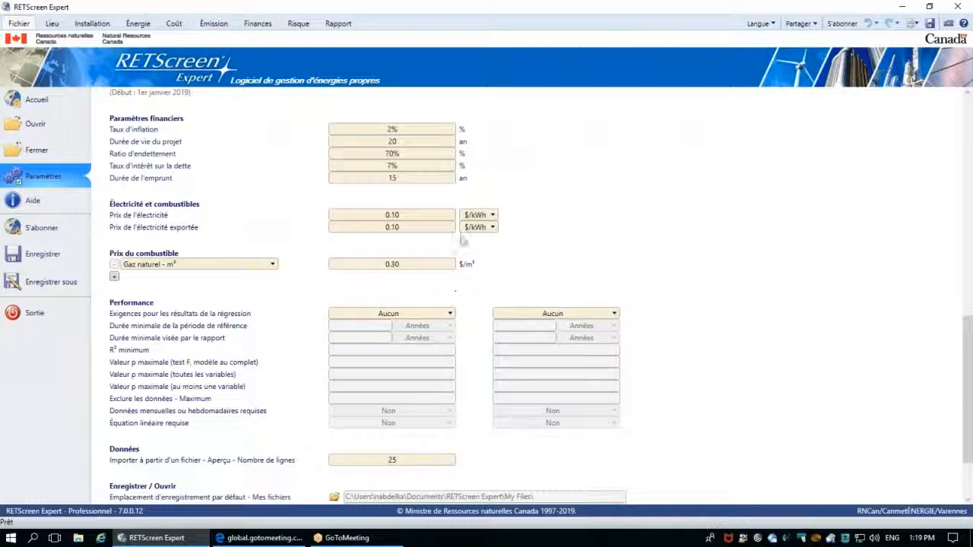
click(398, 264)
key(BackSpace)
text(0)
- Return to the energy model and check the annual price of exported electricity
click(139, 24)
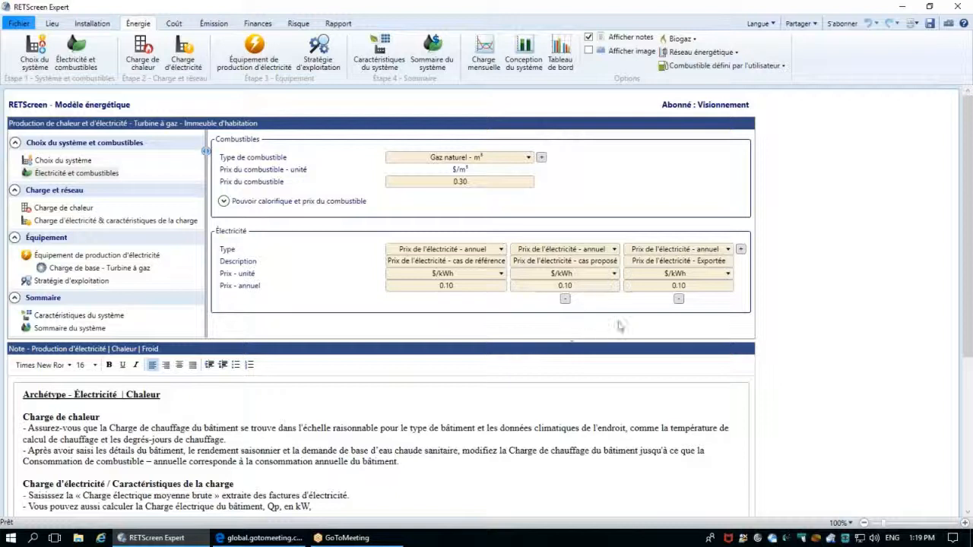
click(695, 285)
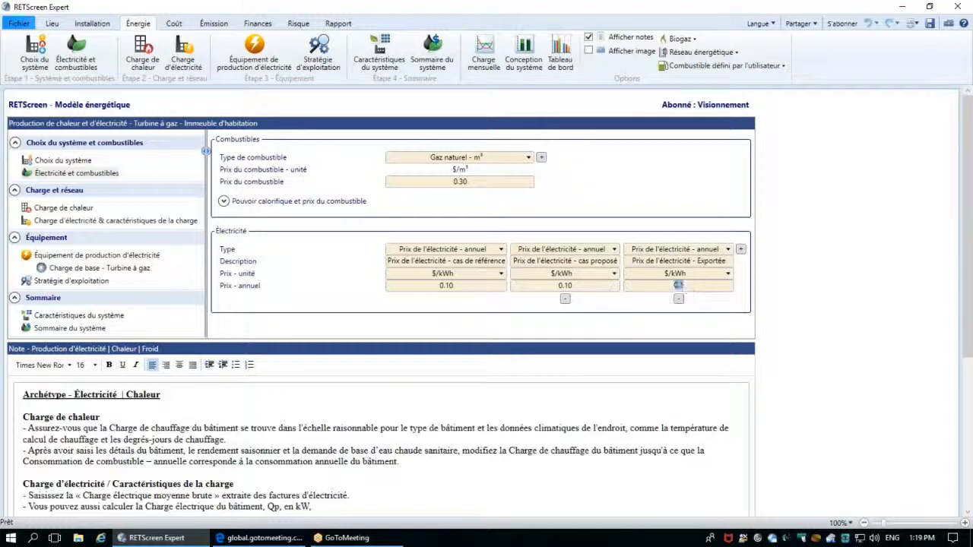
click(726, 312)
- Examine the heat load forms for a multizone building and for multiple buildings, and return to Un seul bâtiment
click(64, 208)
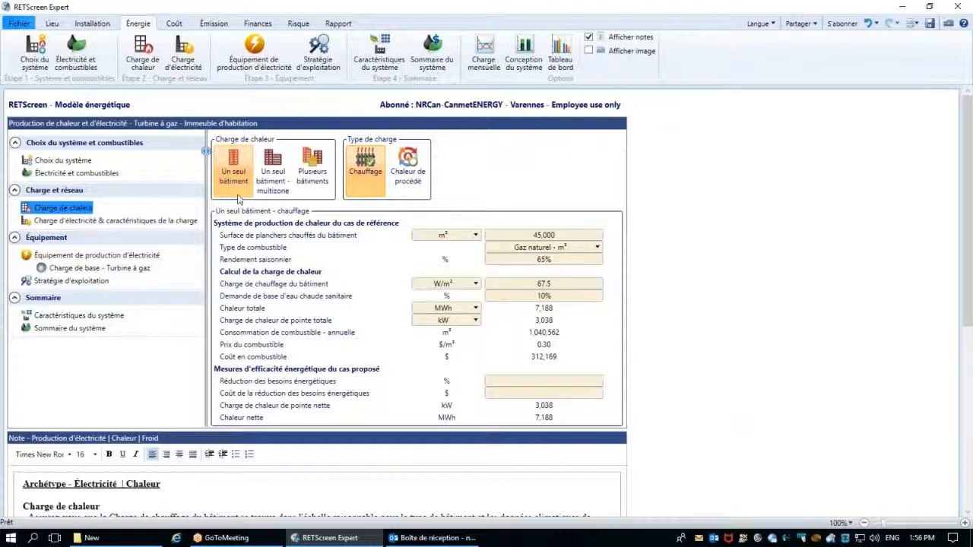
click(282, 171)
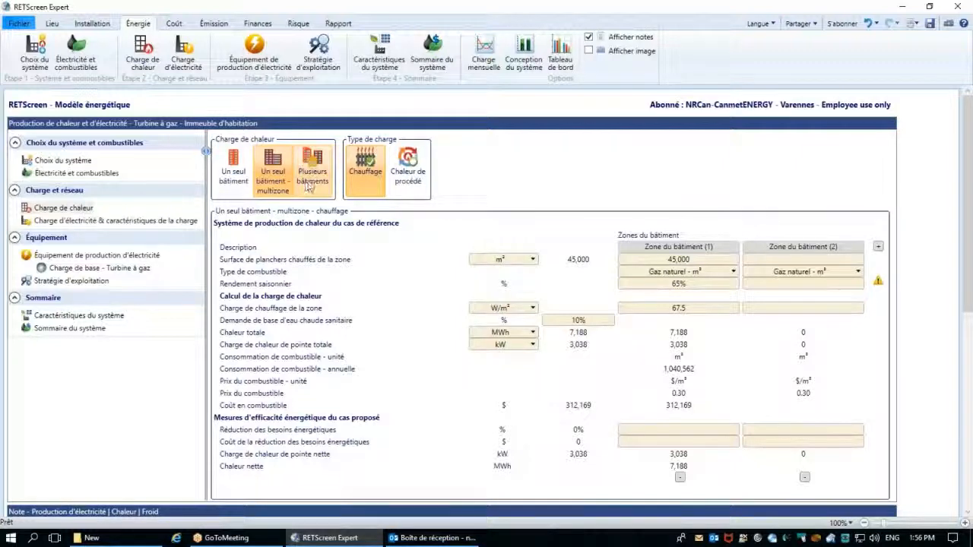
click(309, 183)
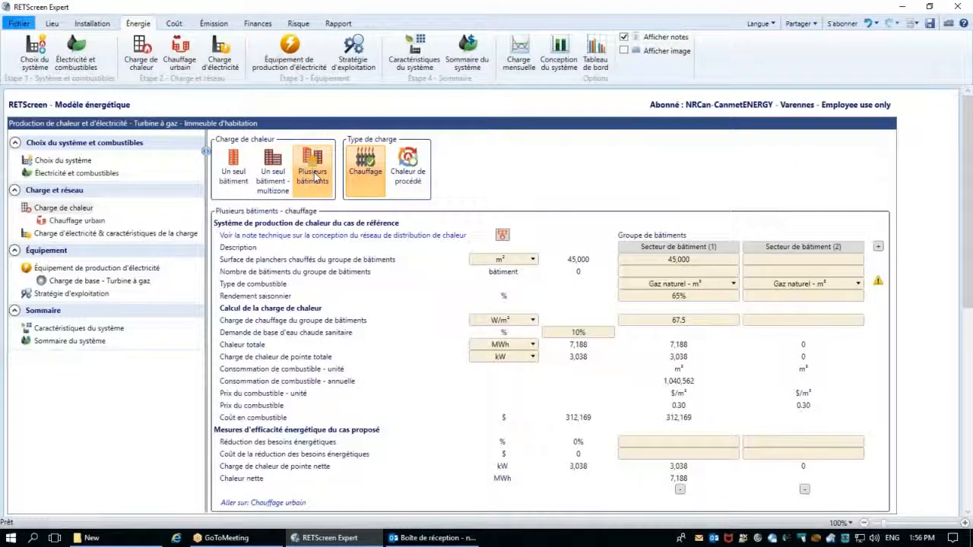
click(239, 187)
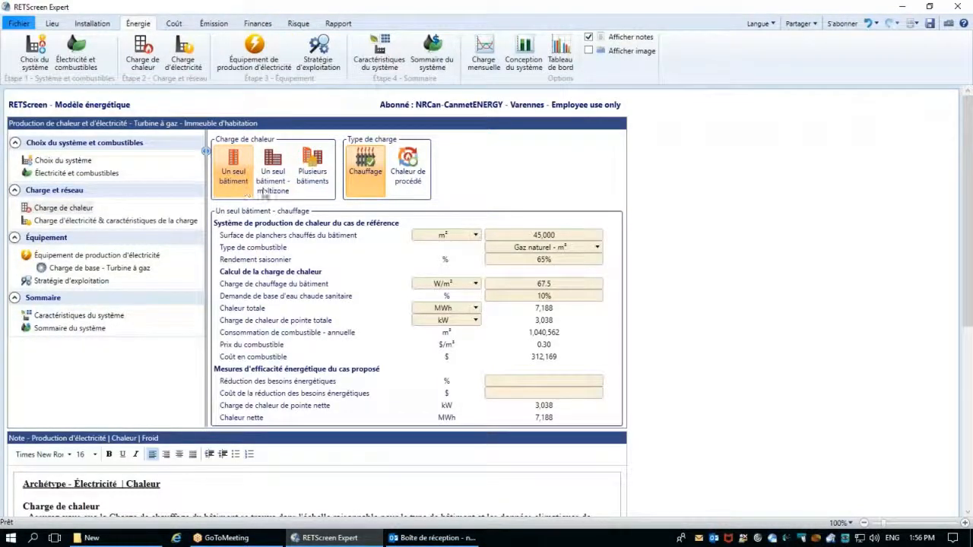
- Try adding Chaleur de procédé to the load type, and restore Chauffage only
click(403, 180)
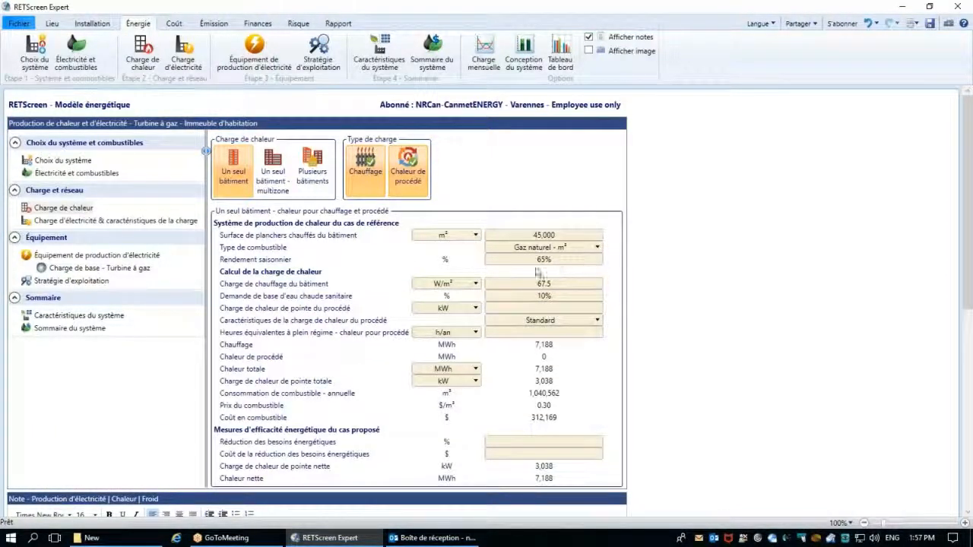
click(407, 175)
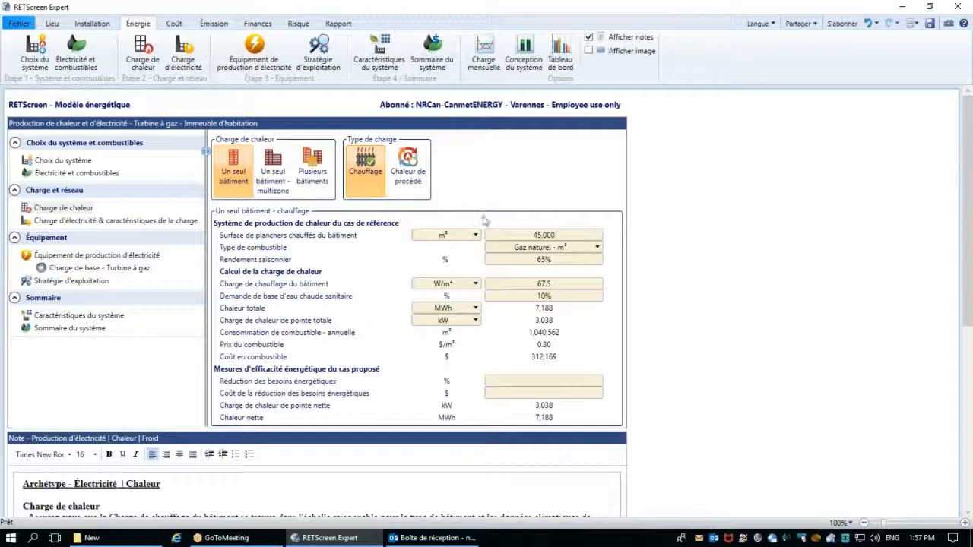
- Check the heated floor area, switch its unit to pi², and switch it back to m²
click(570, 235)
click(558, 222)
click(473, 238)
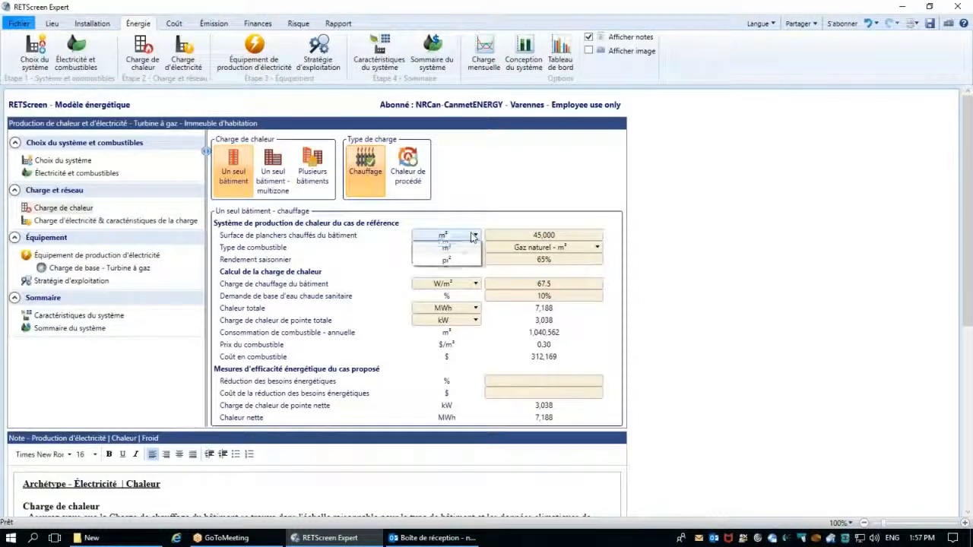
click(466, 261)
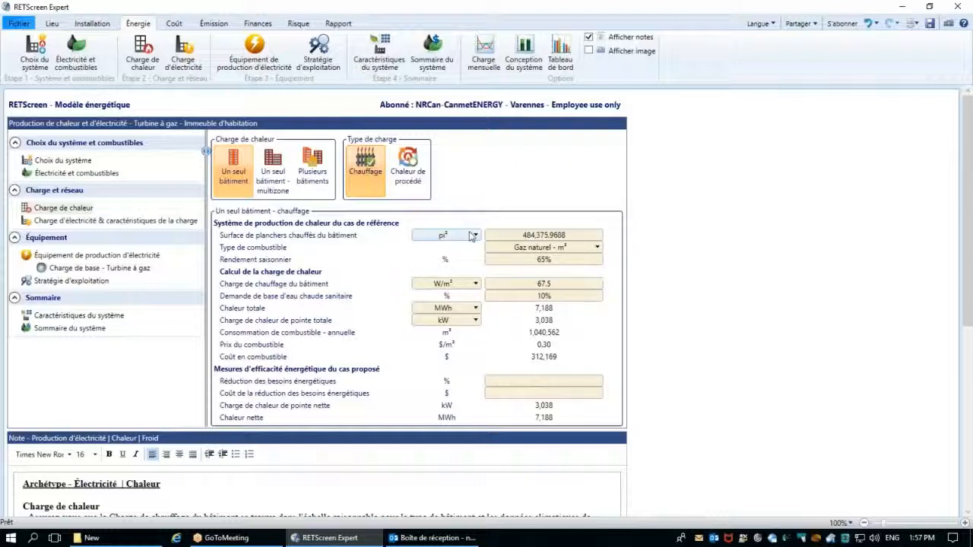
click(473, 237)
click(457, 248)
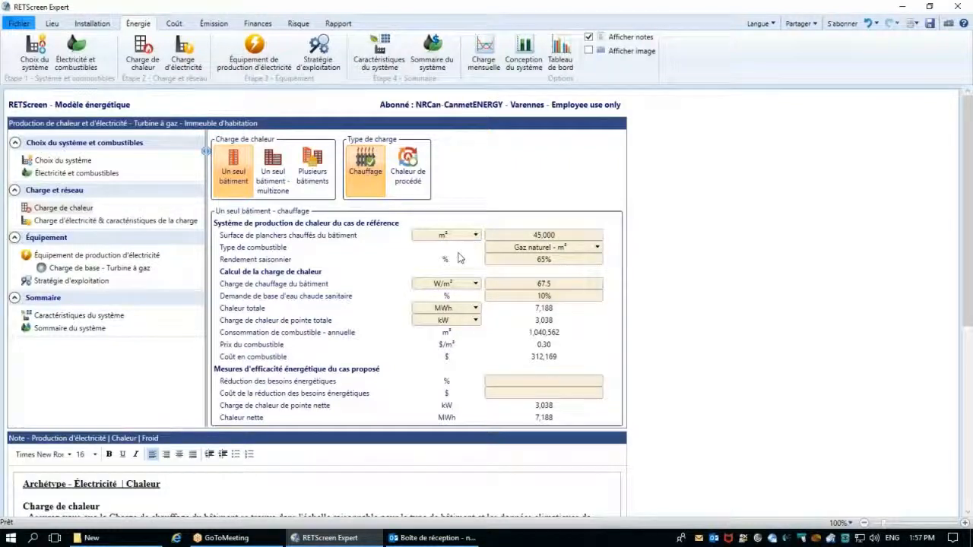
- Set the base case fuel type to Gaz naturel - m³ and the seasonal efficiency to 65%
click(538, 248)
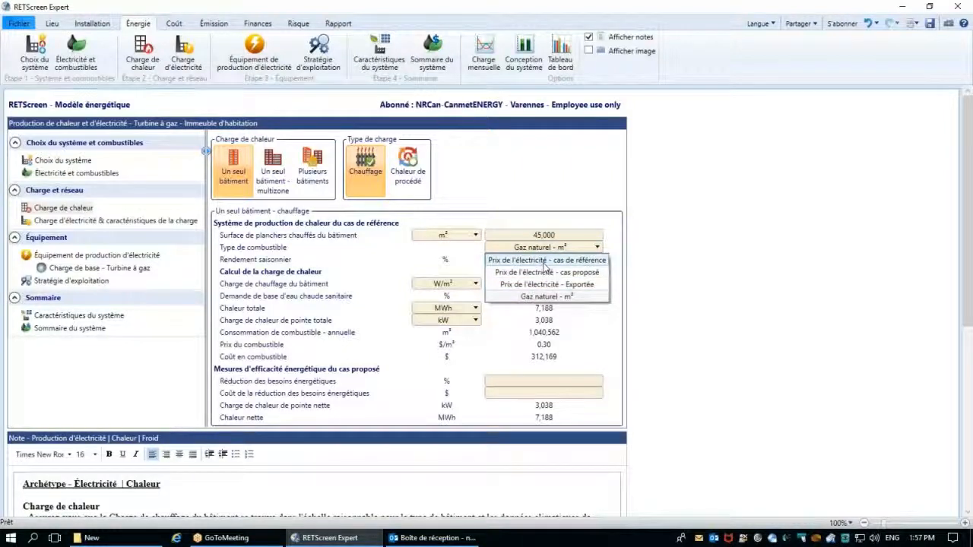
click(541, 299)
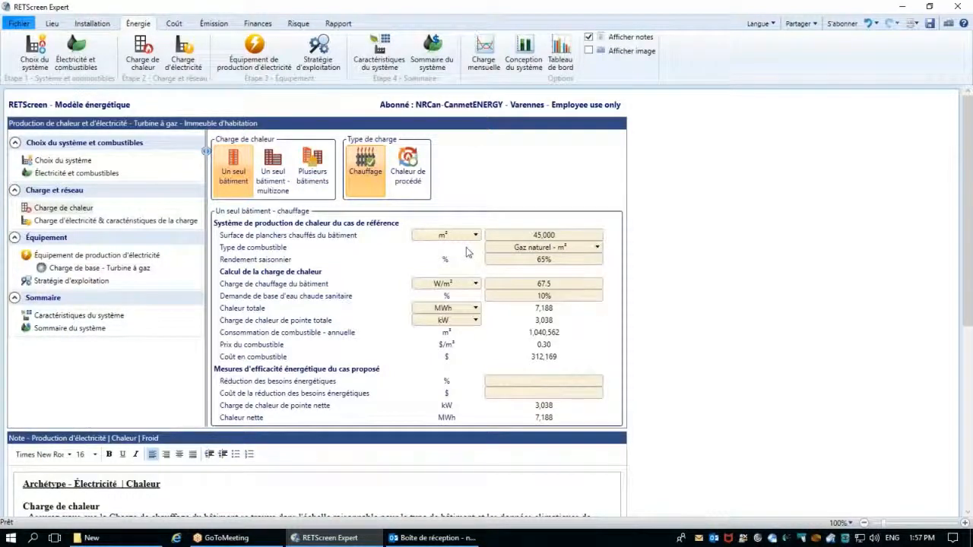
double_click(569, 260)
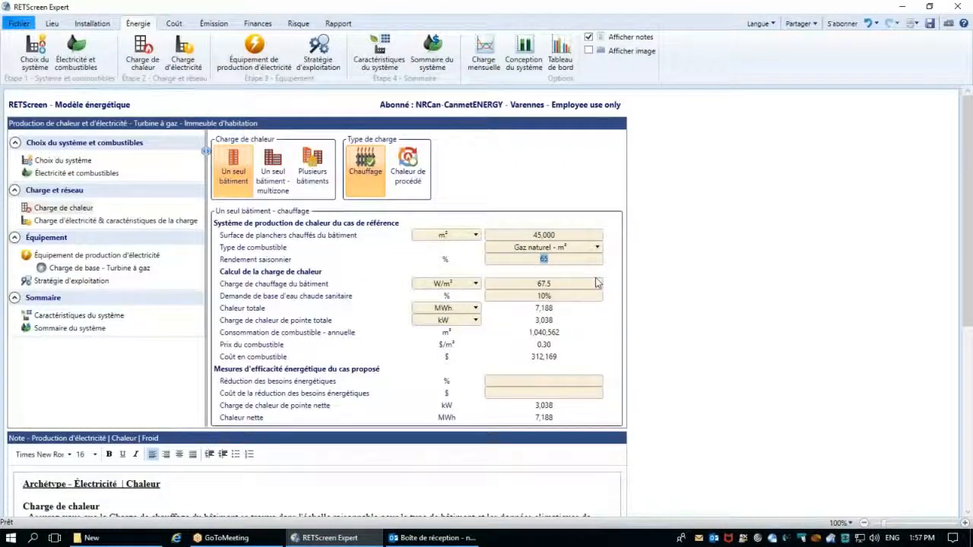
key(Return)
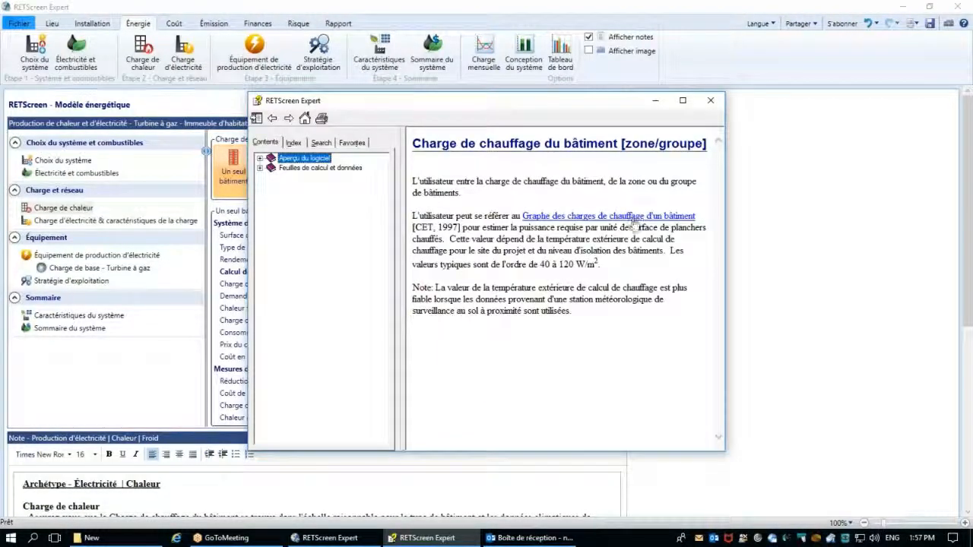
- Open the building heating load graph from the help topic on heating load and maximize the help window
click(634, 220)
click(683, 101)
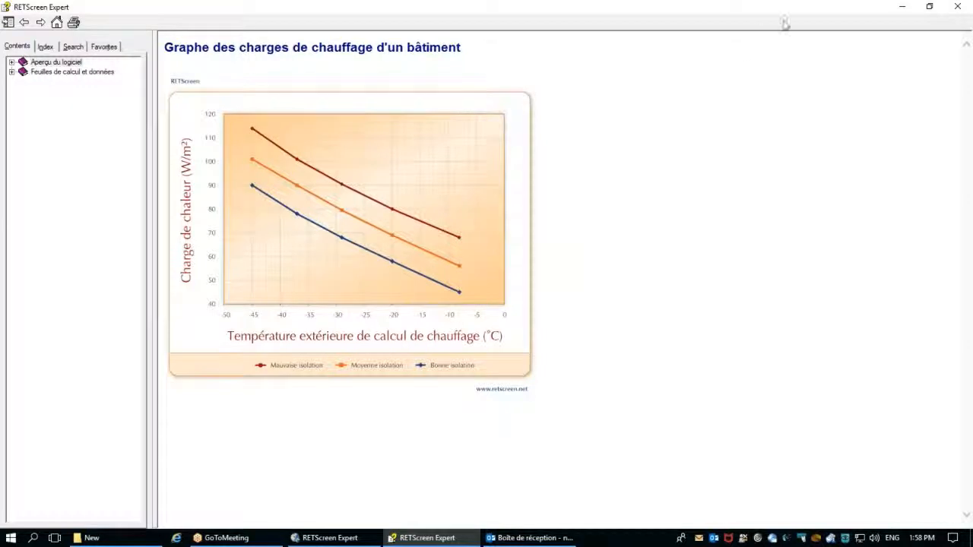
- Close the help window and check the unrounded values of the total peak heating load and the total heating
click(958, 7)
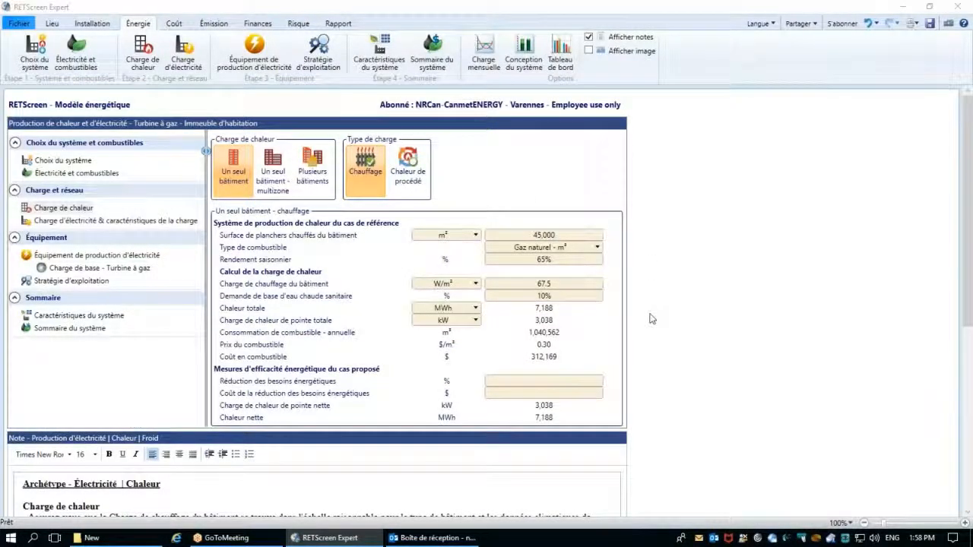
click(541, 324)
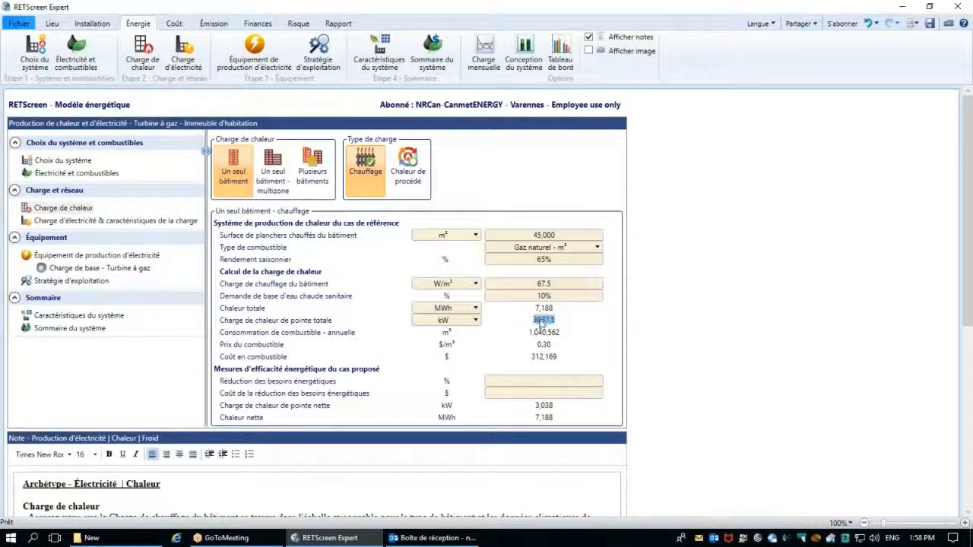
click(602, 319)
click(600, 309)
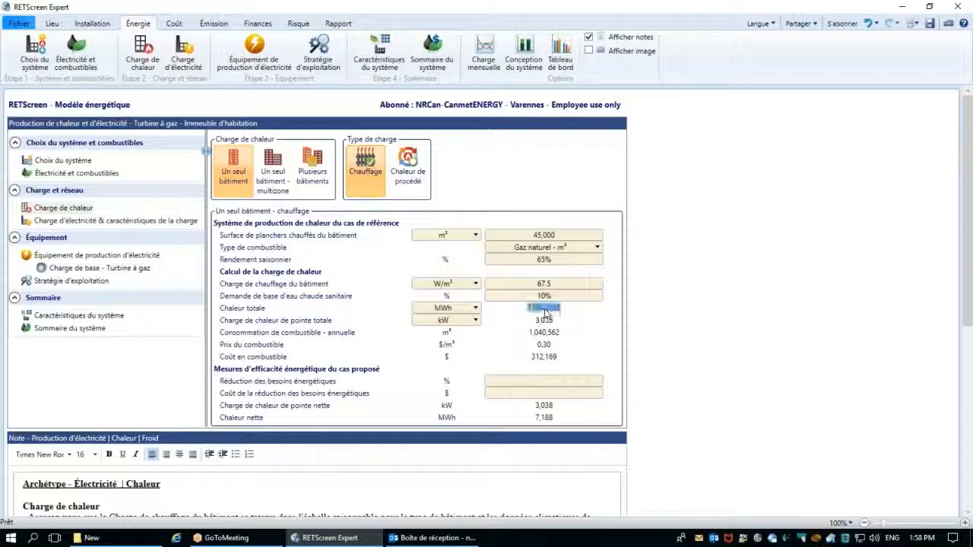
click(600, 314)
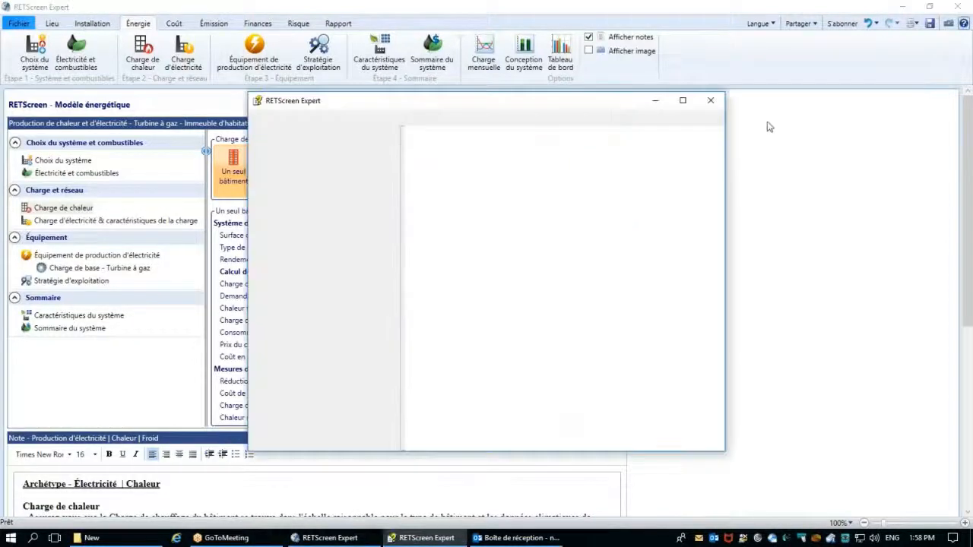
- Consult the Cogénération e-manual chapter through the Formation page of the user manual, and close the manual
click(259, 158)
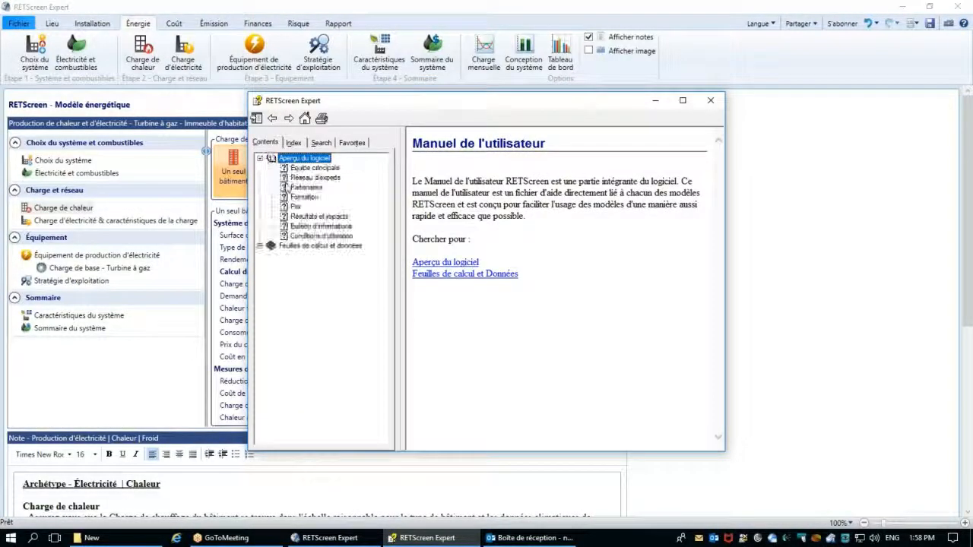
click(305, 198)
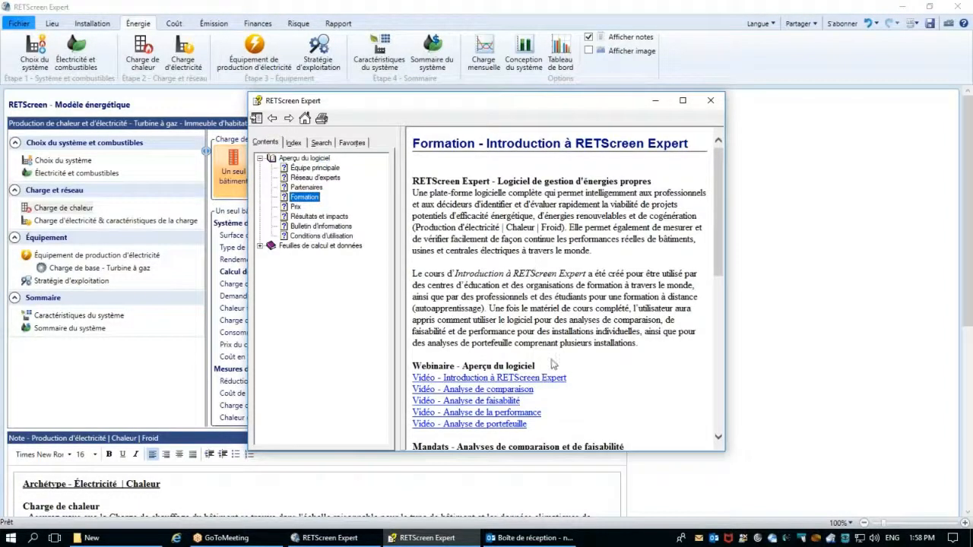
scroll(549, 370, down, 10)
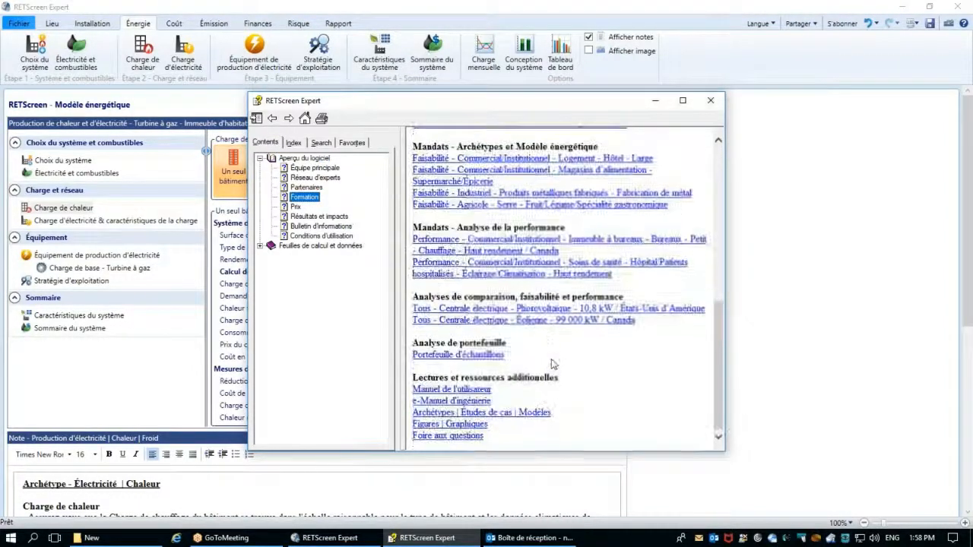
click(432, 412)
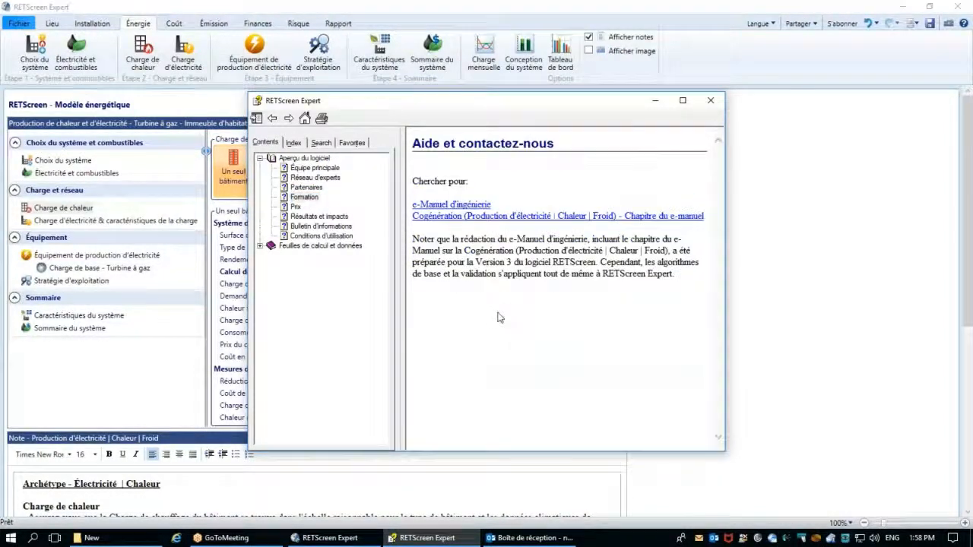
click(467, 217)
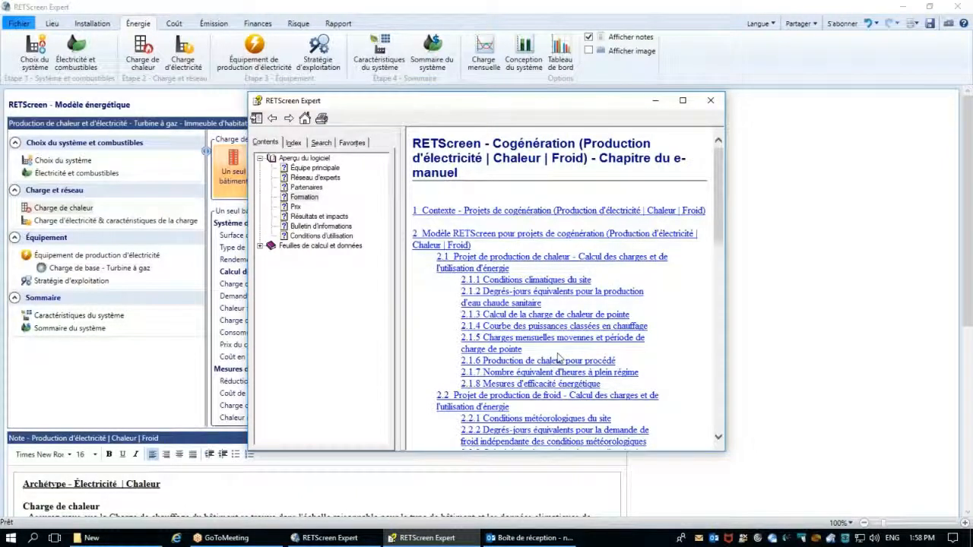
click(710, 100)
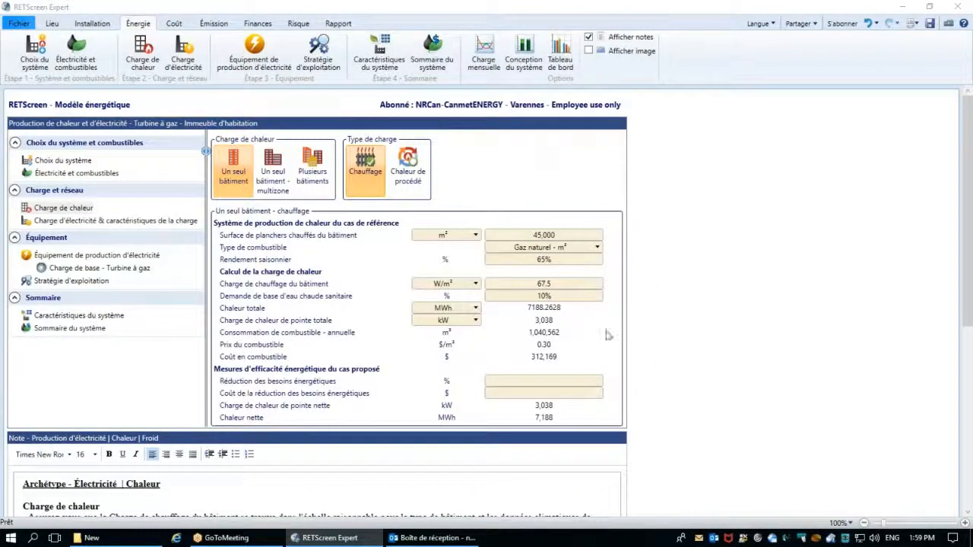
- Set the proposed case heating efficiency measures to a 10% energy reduction at a cost of $100,000
click(553, 335)
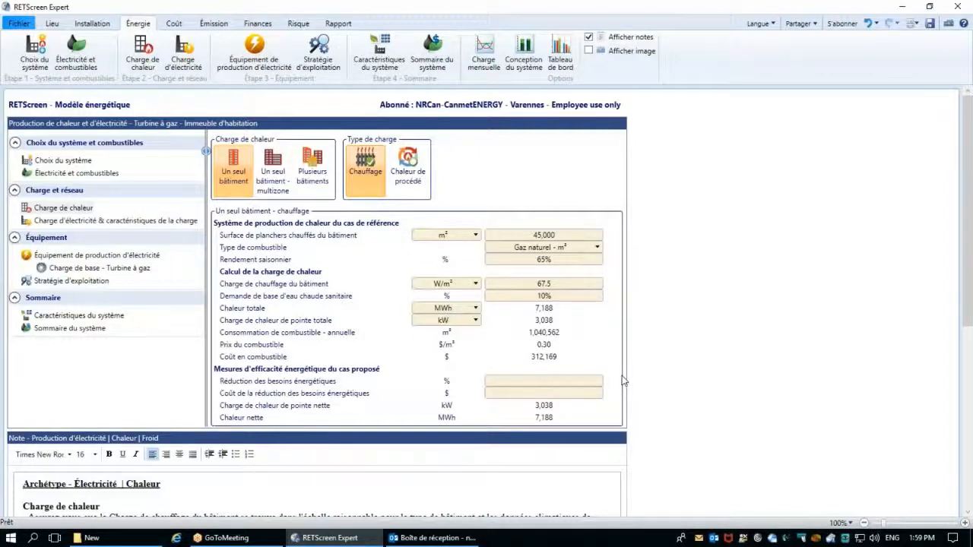
click(568, 385)
text(10)
key(Tab)
key(Tab)
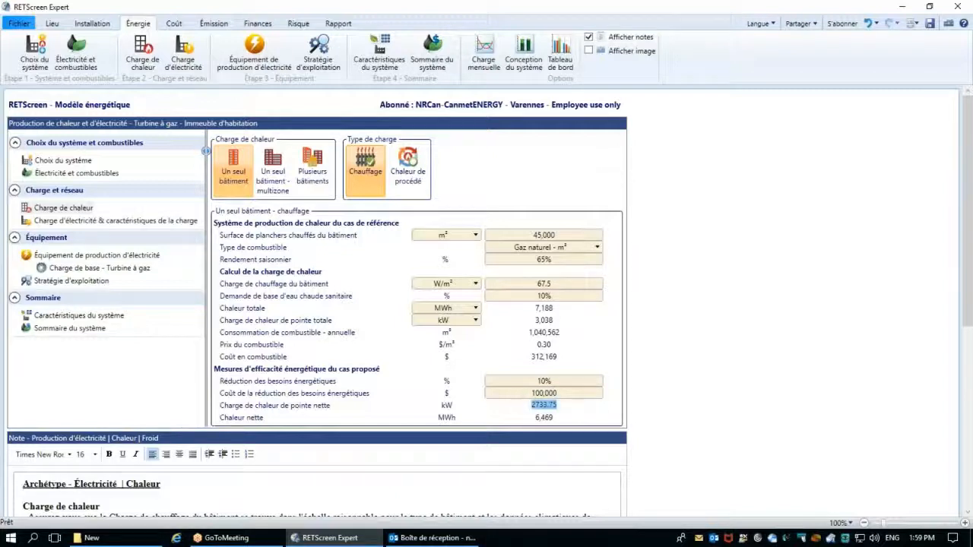
click(713, 415)
- In the electricity load data, set the proposed case efficiency measures to a 10% energy reduction costing $100,000
click(124, 221)
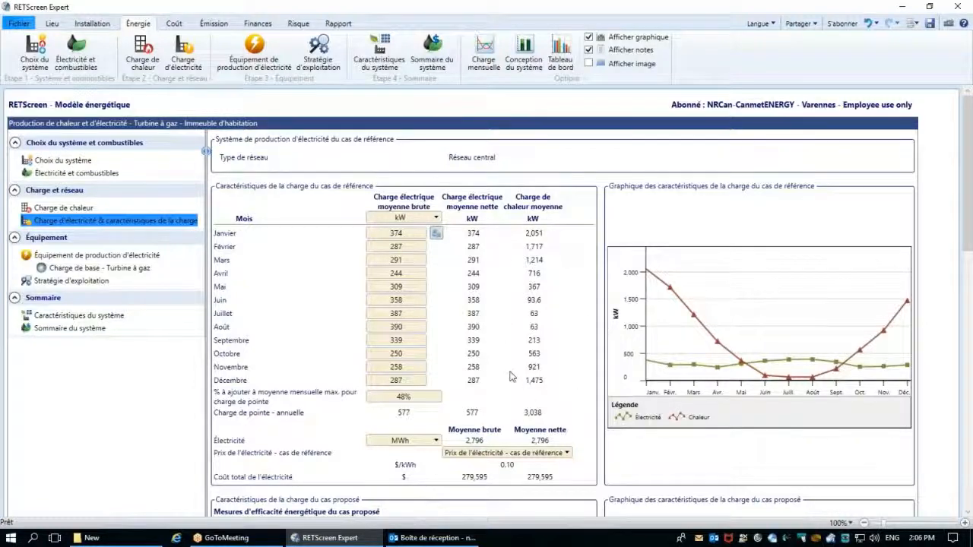
scroll(512, 378, down, 3)
scroll(511, 378, down, 3)
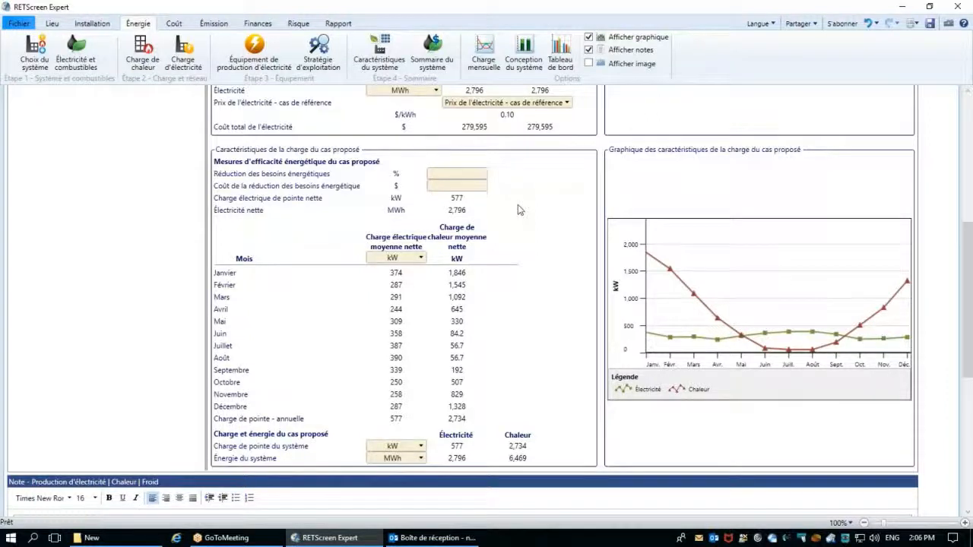
click(448, 184)
key(Tab)
click(453, 174)
text(10)
key(Tab)
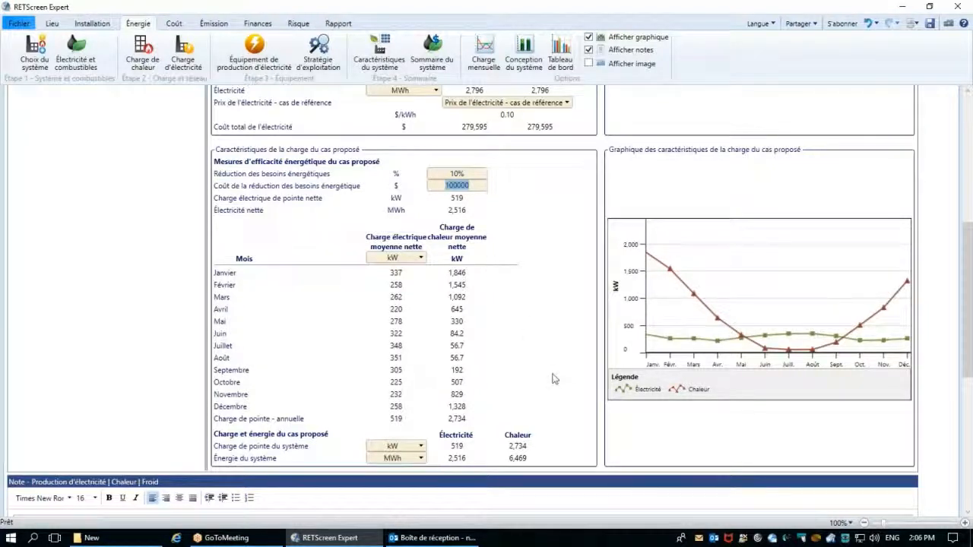
click(554, 378)
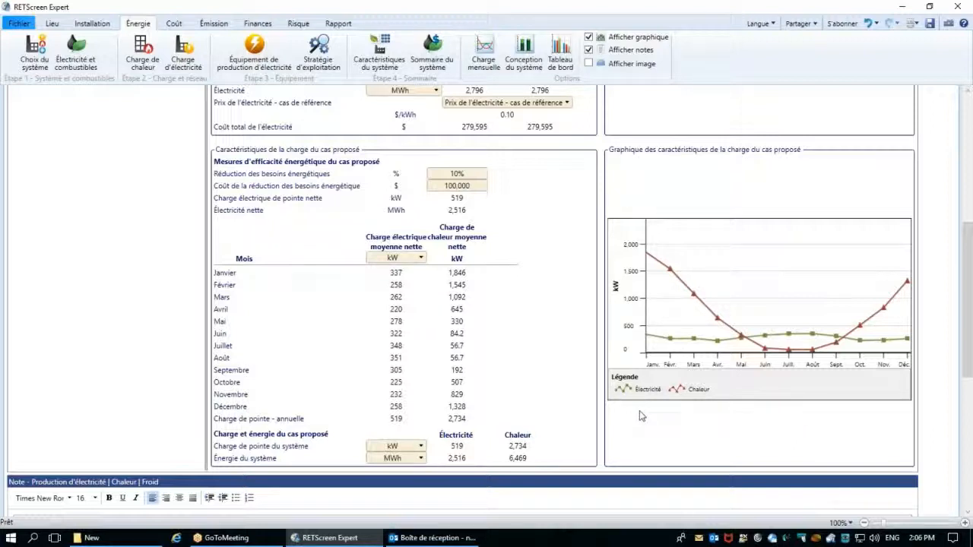
- View the base and proposed case monthly load graphs side by side in landscape layout, and close the graph window
click(483, 64)
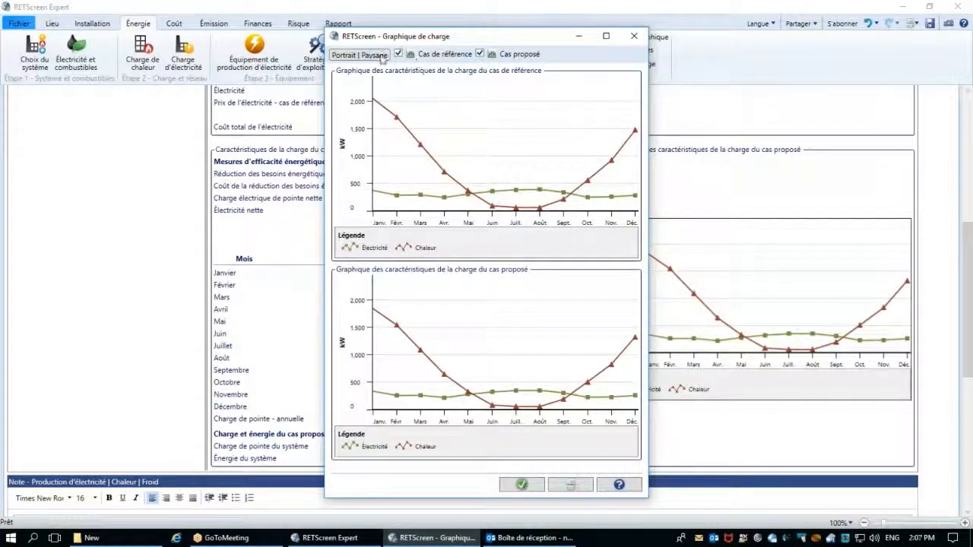
click(383, 59)
drag(525, 43, 374, 47)
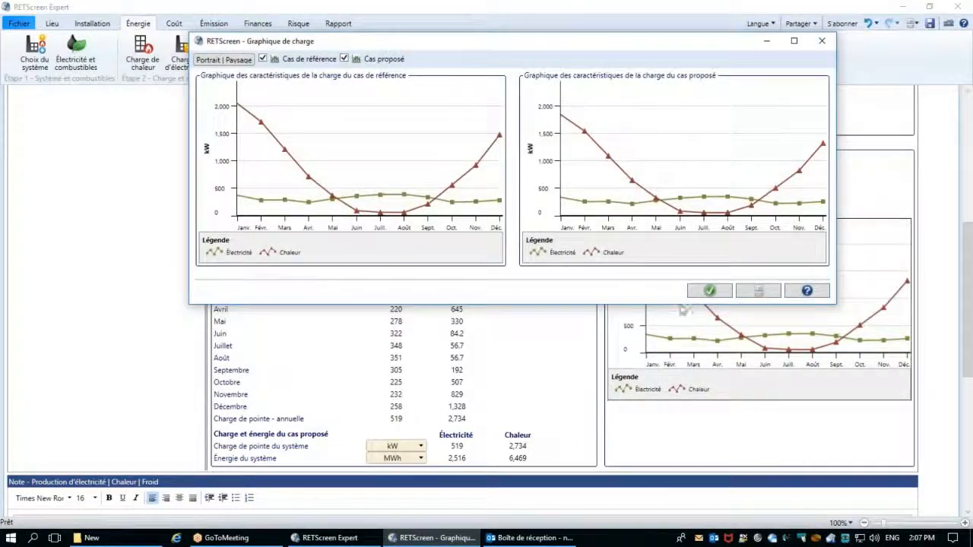
click(702, 295)
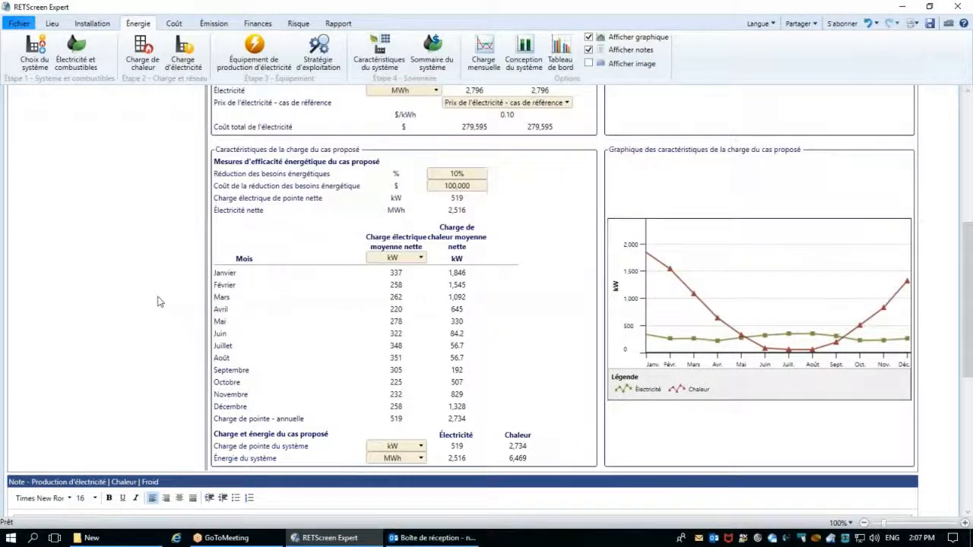
- Review the technologies offered for electricity production system #1 and keep Turbine à gaz
scroll(158, 302, up, 3)
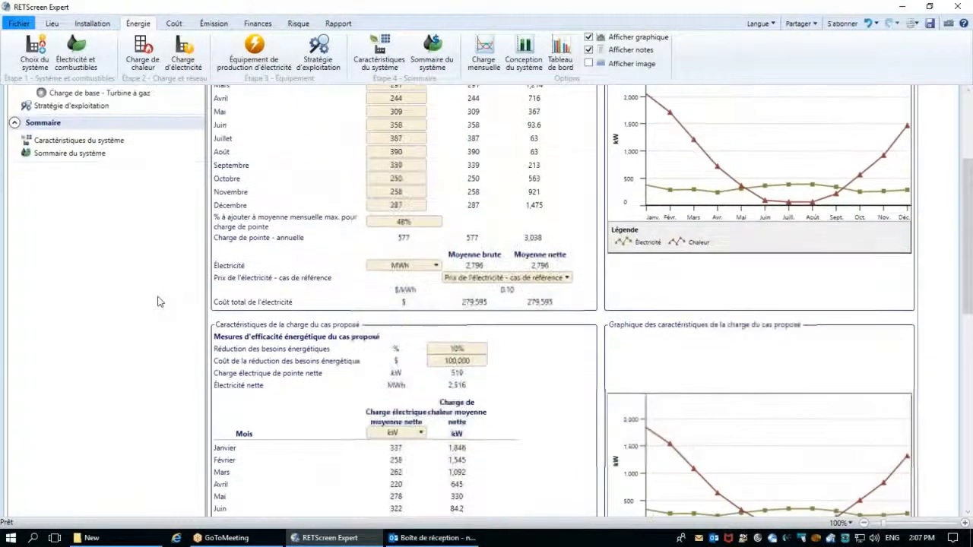
scroll(159, 301, up, 2)
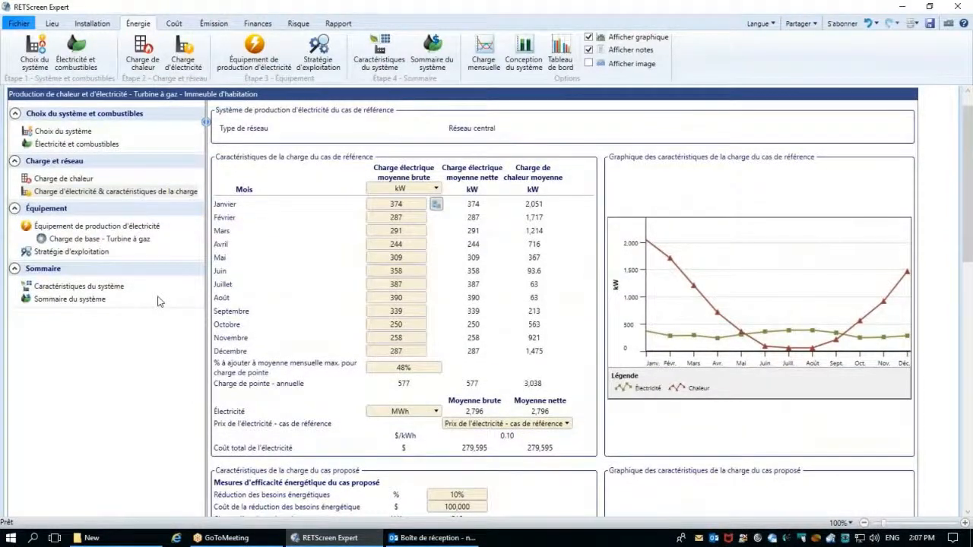
click(131, 228)
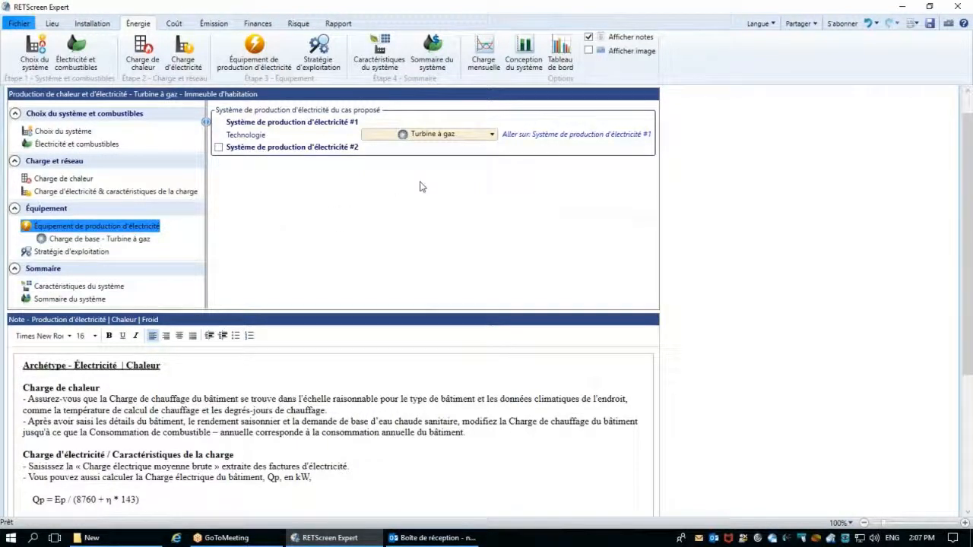
click(468, 137)
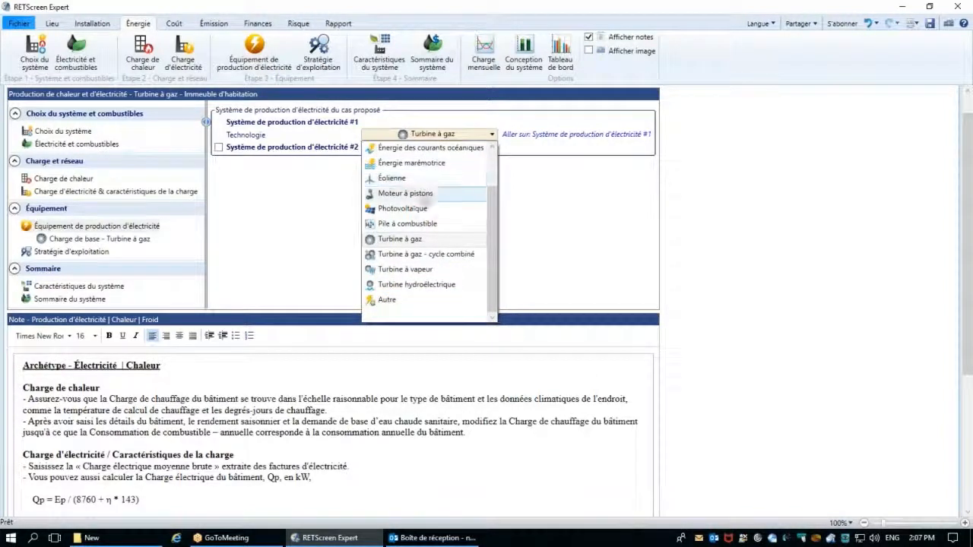
click(423, 240)
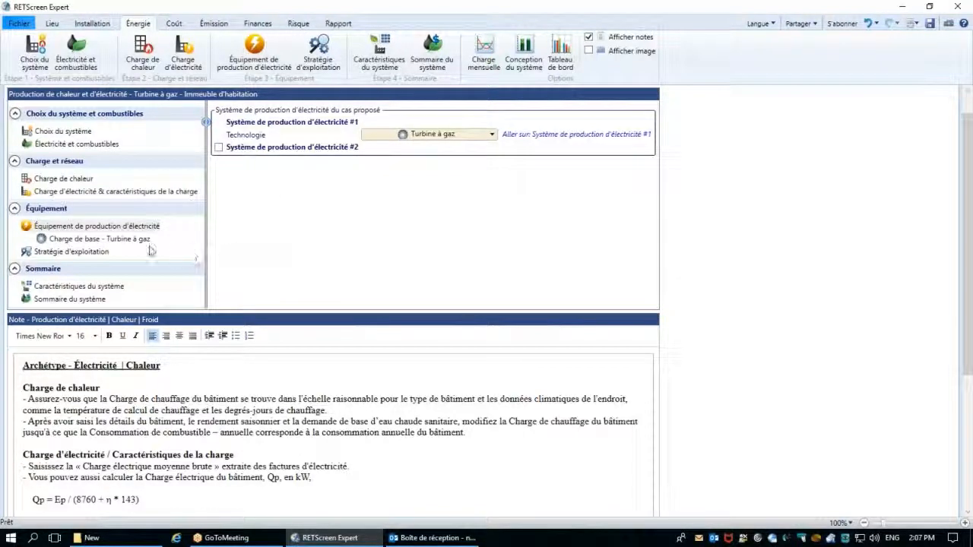
- Examine the base load gas turbine's fuel type, fuel price and electrical capacity
click(138, 240)
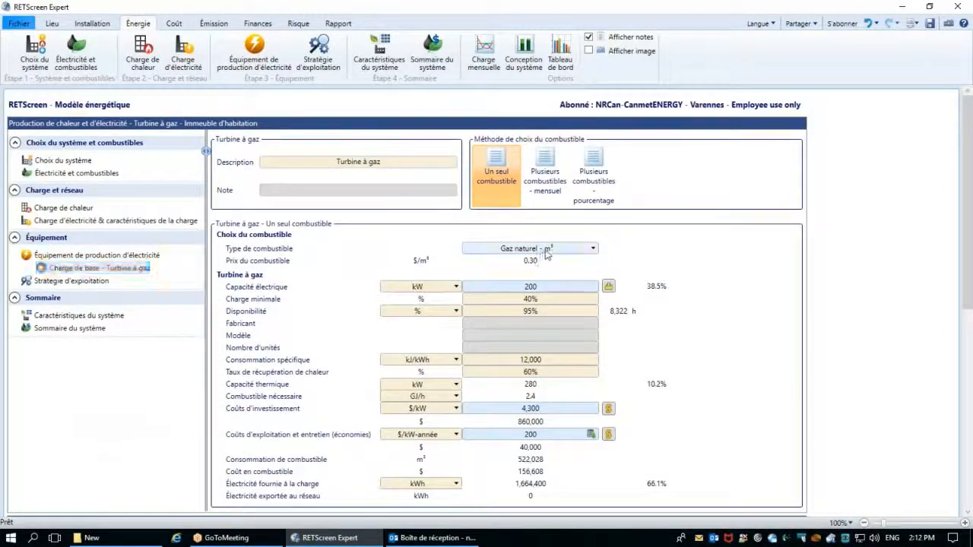
click(547, 254)
click(547, 264)
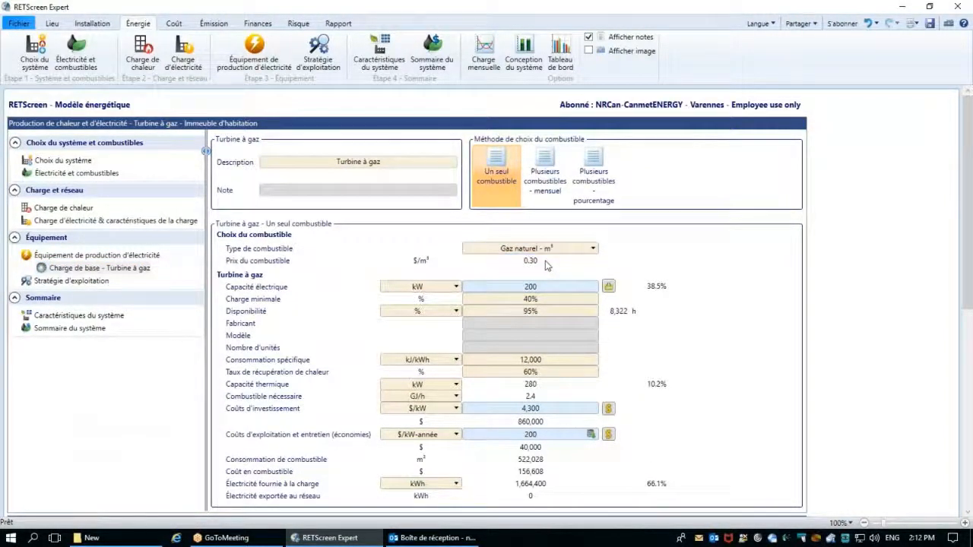
click(530, 261)
click(491, 274)
click(497, 287)
click(731, 279)
- Open the product database for the gas turbine's electrical capacity and filter the type to Turbine à gaz
click(608, 286)
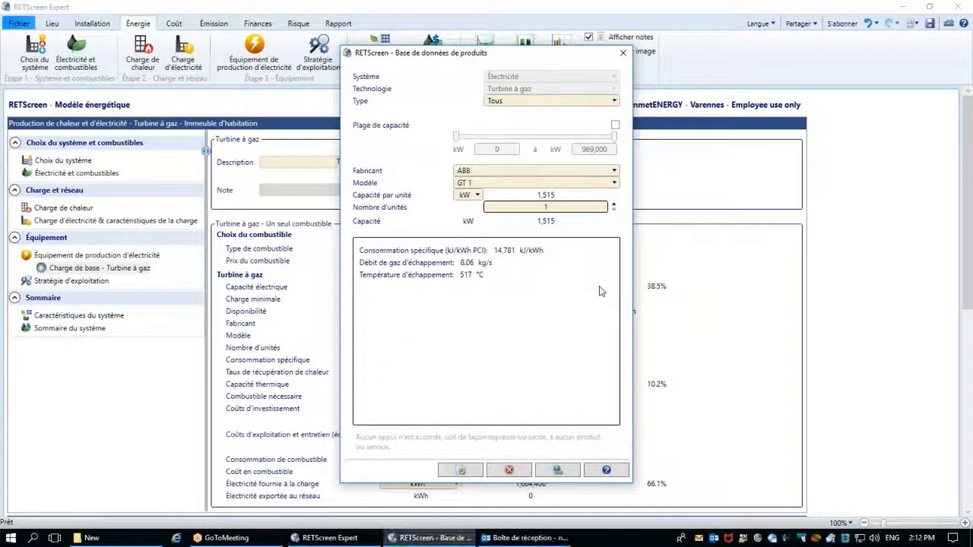
click(494, 101)
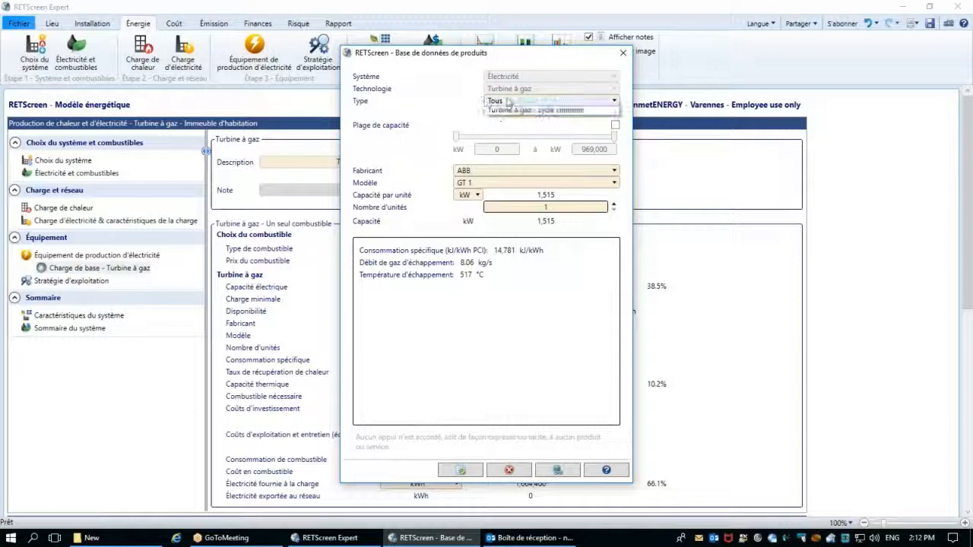
click(505, 114)
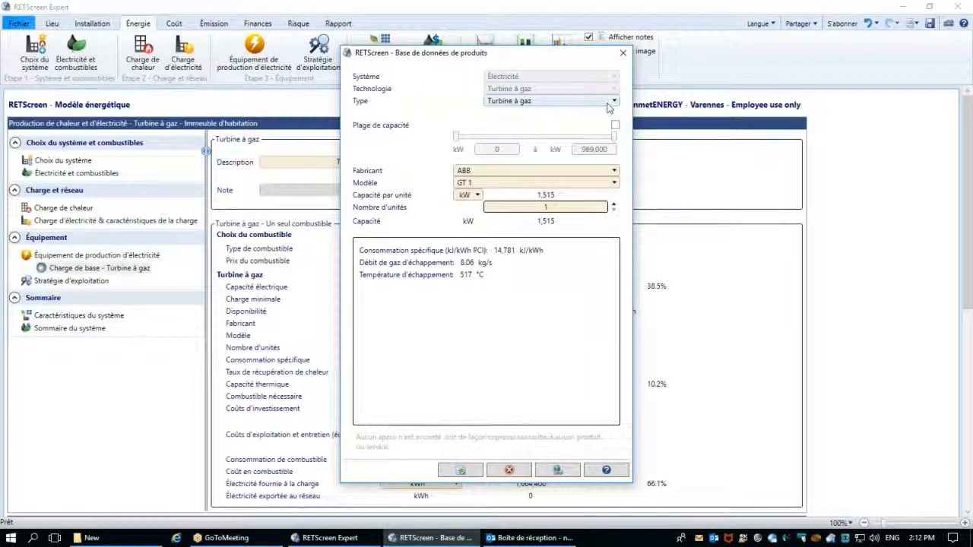
click(614, 101)
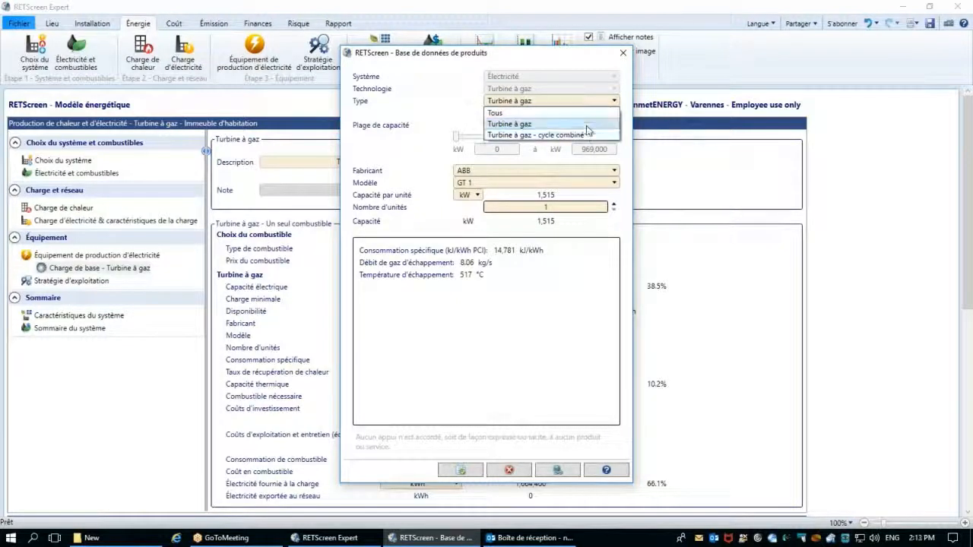
click(589, 125)
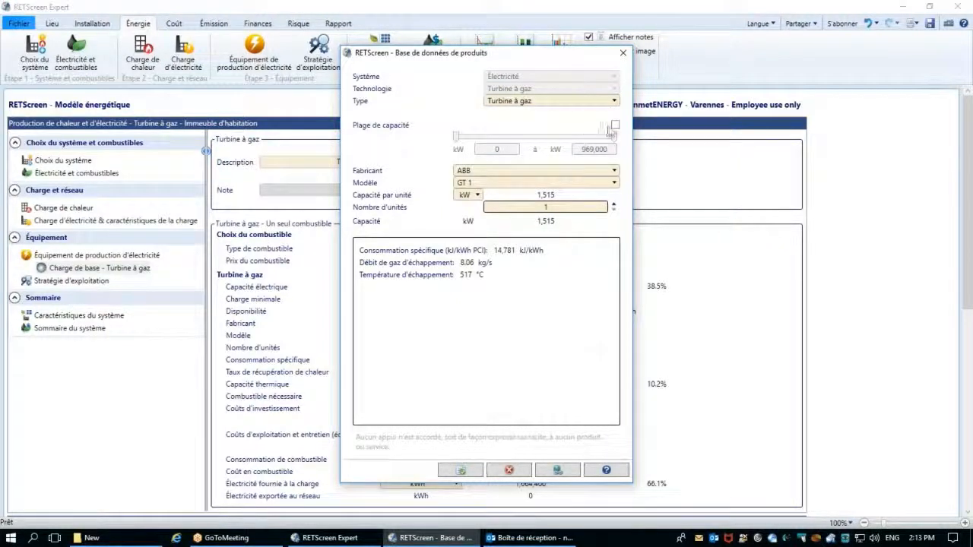
- Enable the product capacity range filter and limit it to 100 to 300 kW
click(615, 124)
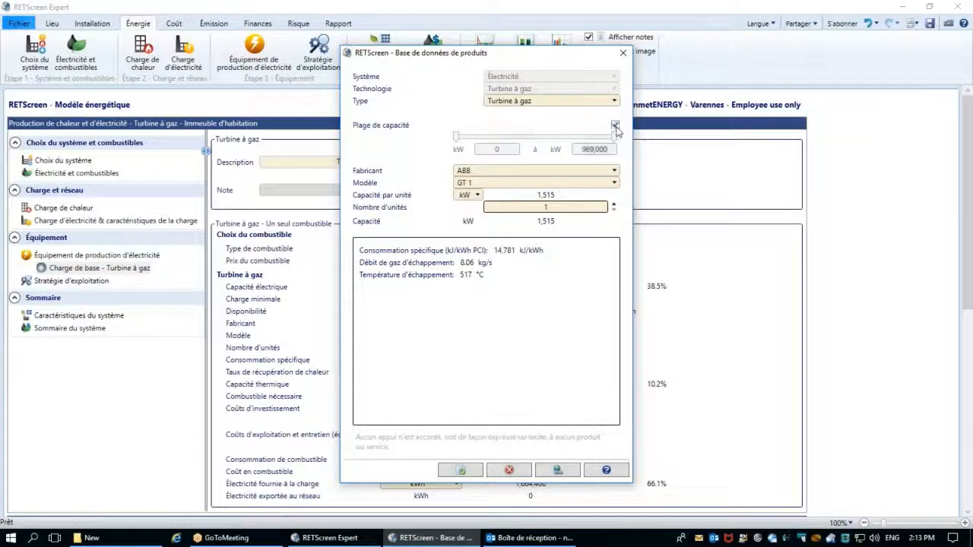
double_click(498, 150)
text(100)
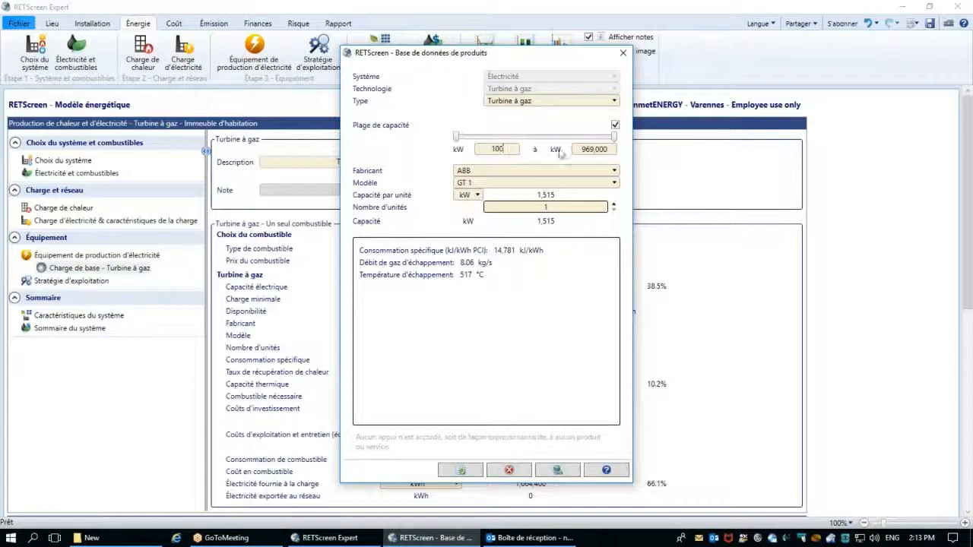
drag(608, 150, 586, 150)
text(300)
click(434, 145)
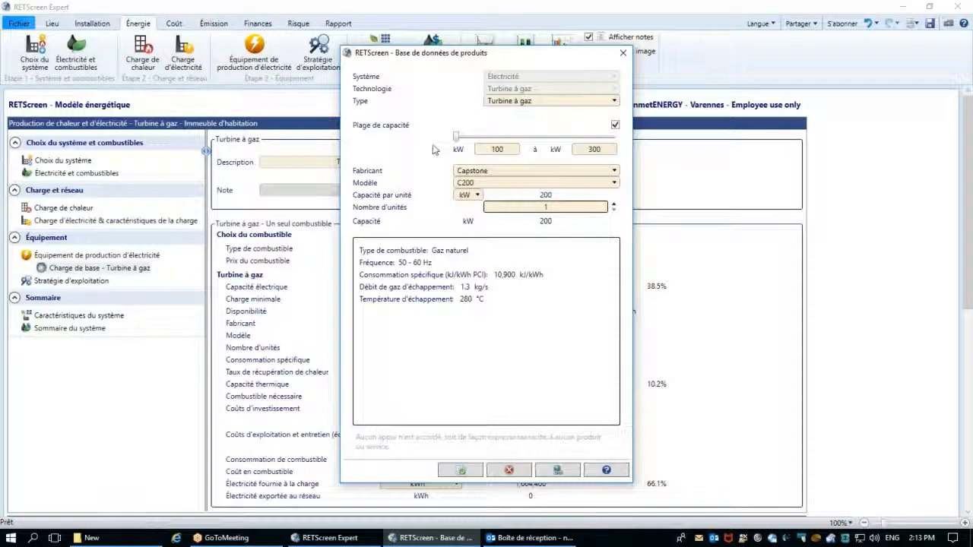
- Choose the Ingersoll-Rand MT250 gas turbine from the product database and apply it to the model
click(479, 172)
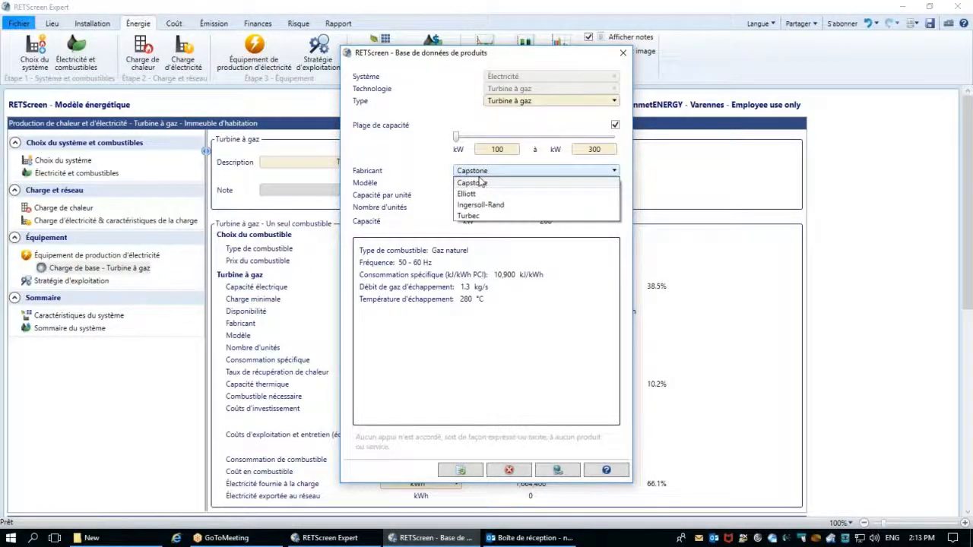
click(527, 205)
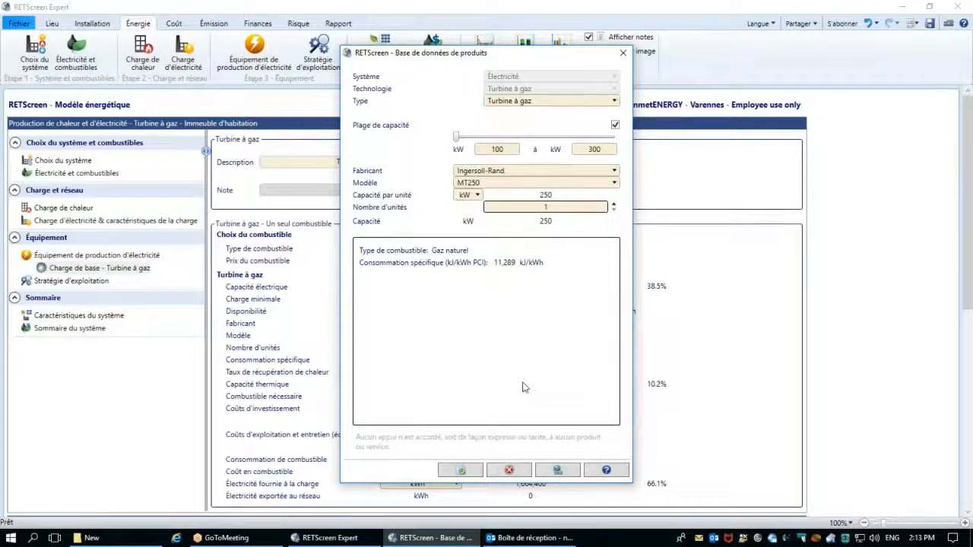
click(466, 472)
click(453, 475)
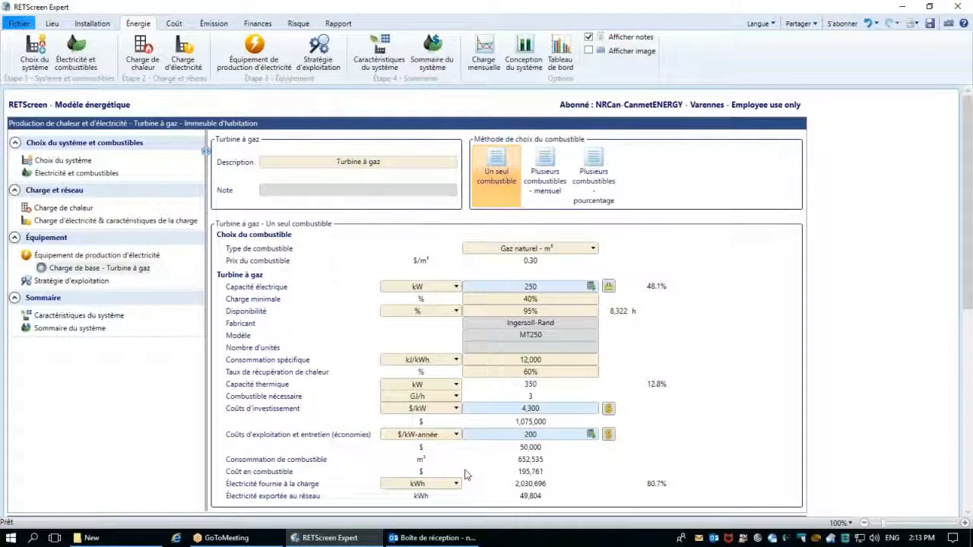
- Set the gas turbine's specific consumption (Consommation spécifique) to 12,600 kJ/kWh
click(563, 361)
text(12600)
key(Tab)
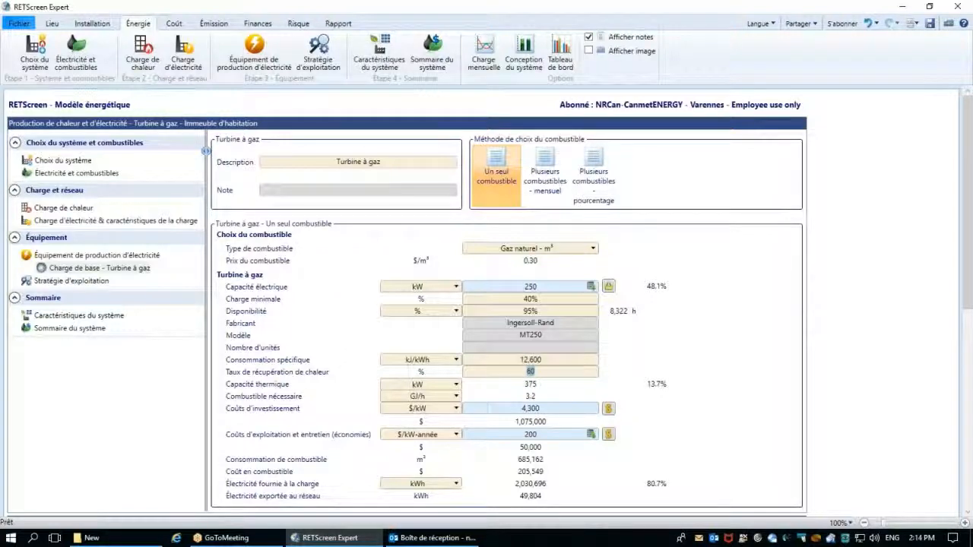
- Examine the turbine's minimum load, heat recovery rate, thermal capacity, fuel consumption, and electricity delivered to the load and exported to the grid
click(566, 299)
key(Tab)
click(562, 372)
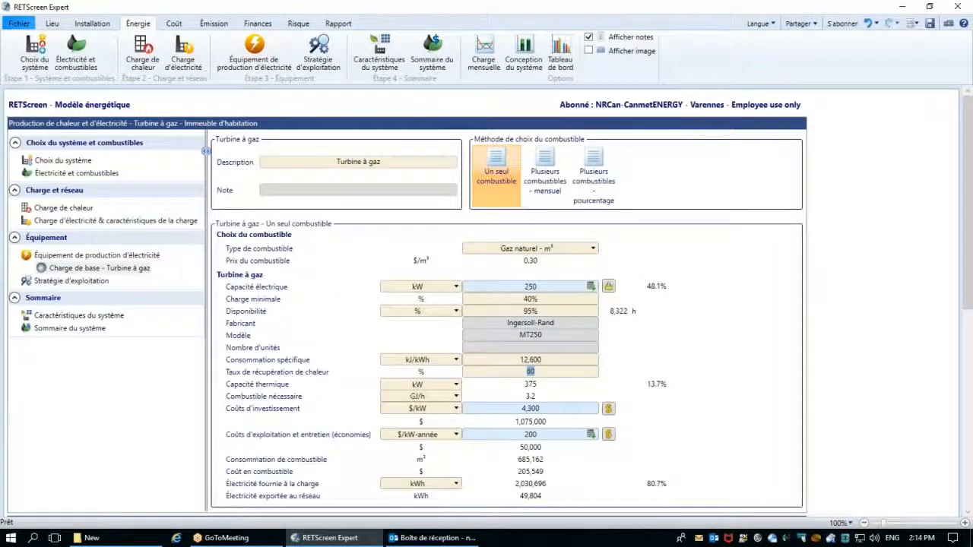
click(745, 375)
double_click(530, 383)
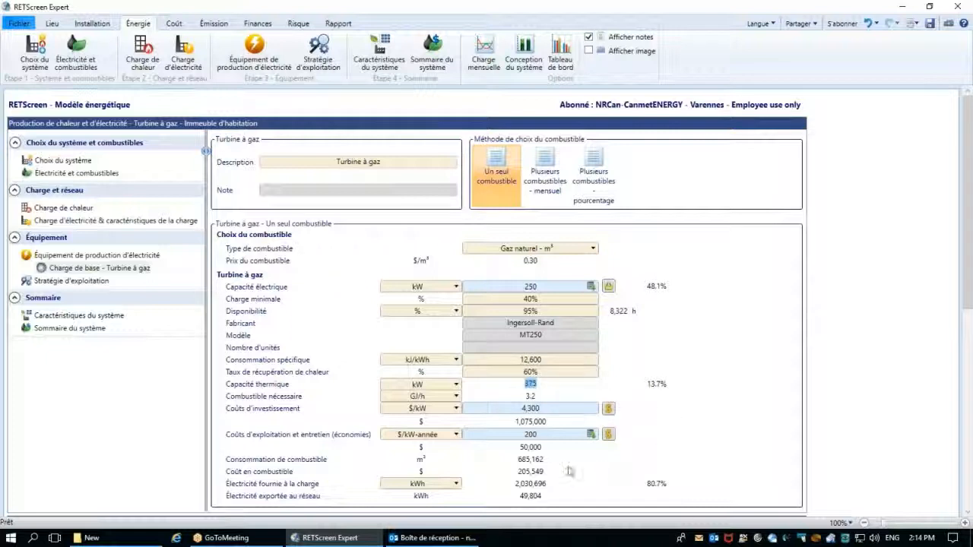
double_click(526, 459)
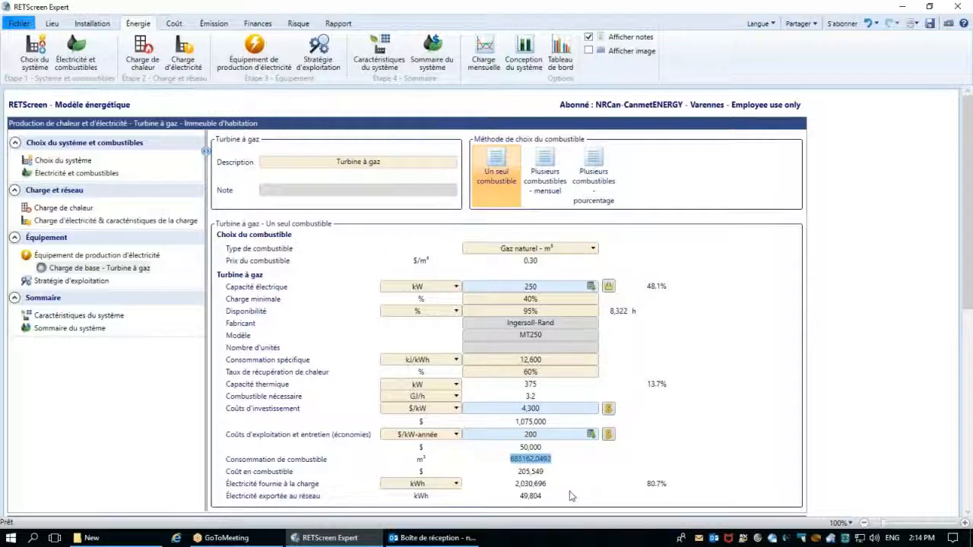
double_click(536, 485)
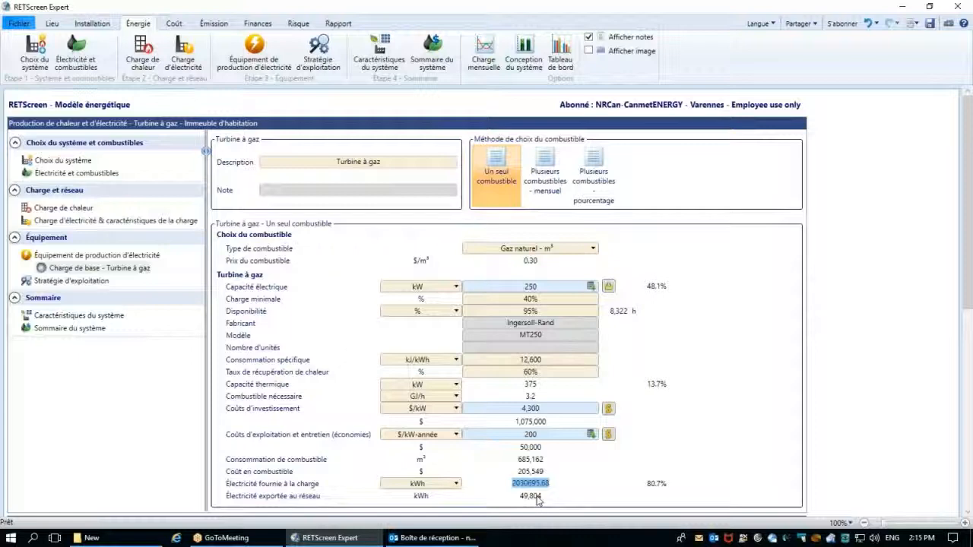
double_click(535, 496)
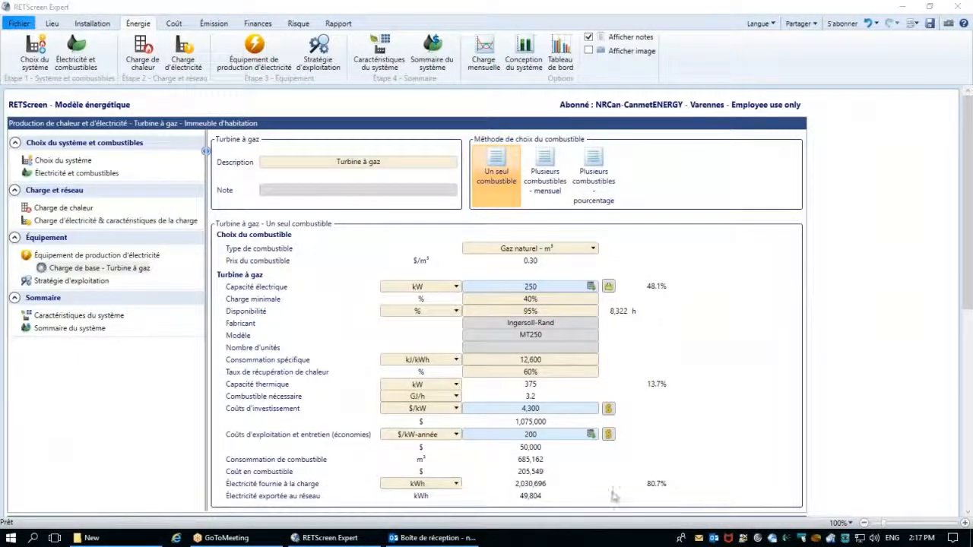
- Review the operating strategy comparison and the proposed case's electricity and heat system characteristics
click(103, 283)
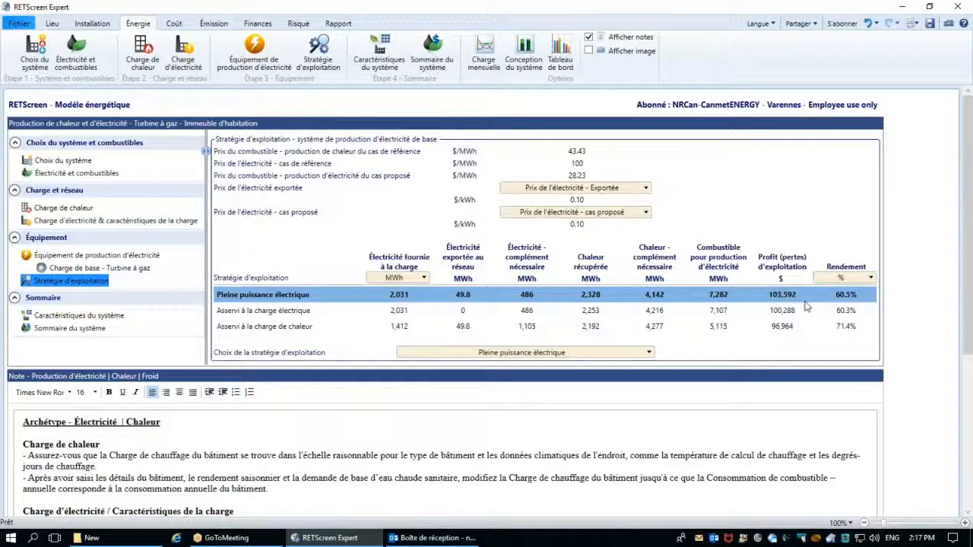
click(79, 315)
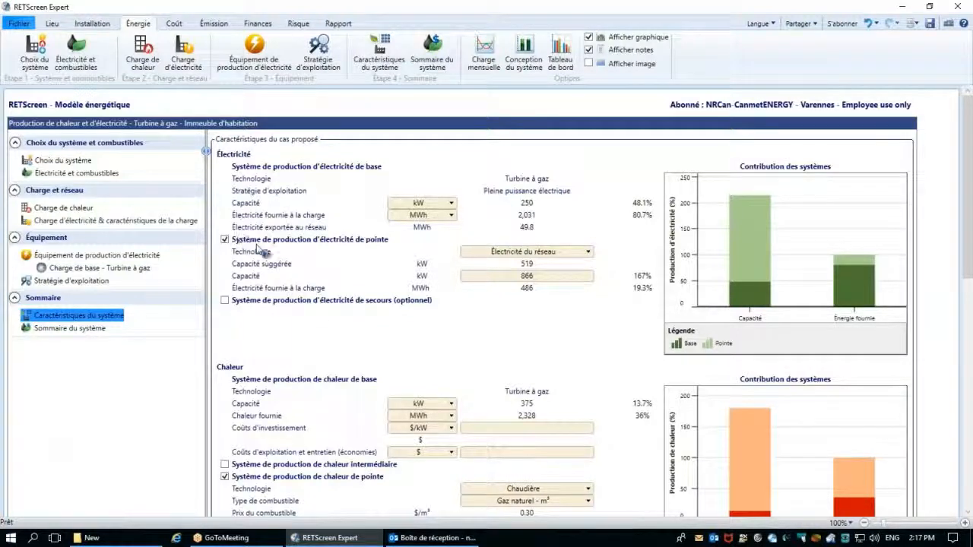
scroll(395, 368, down, 2)
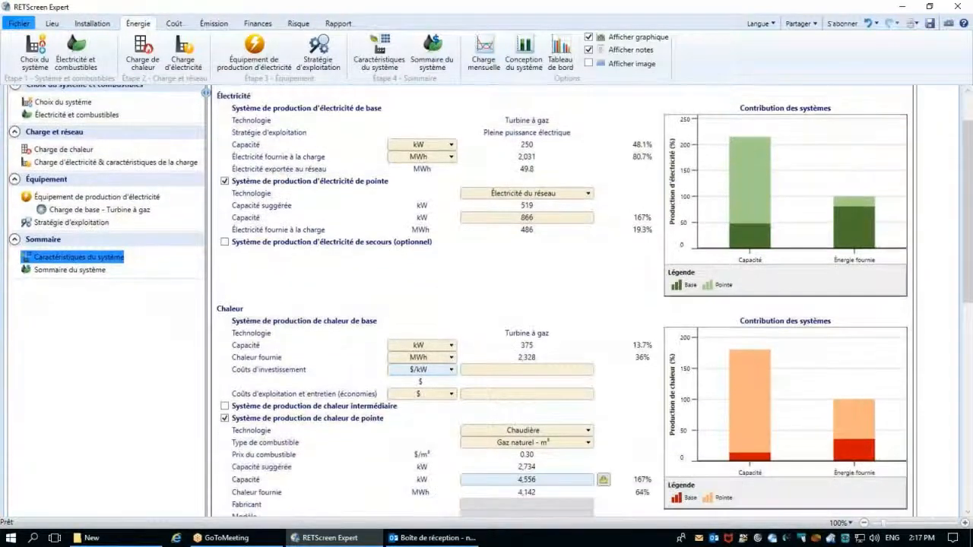
scroll(337, 369, down, 2)
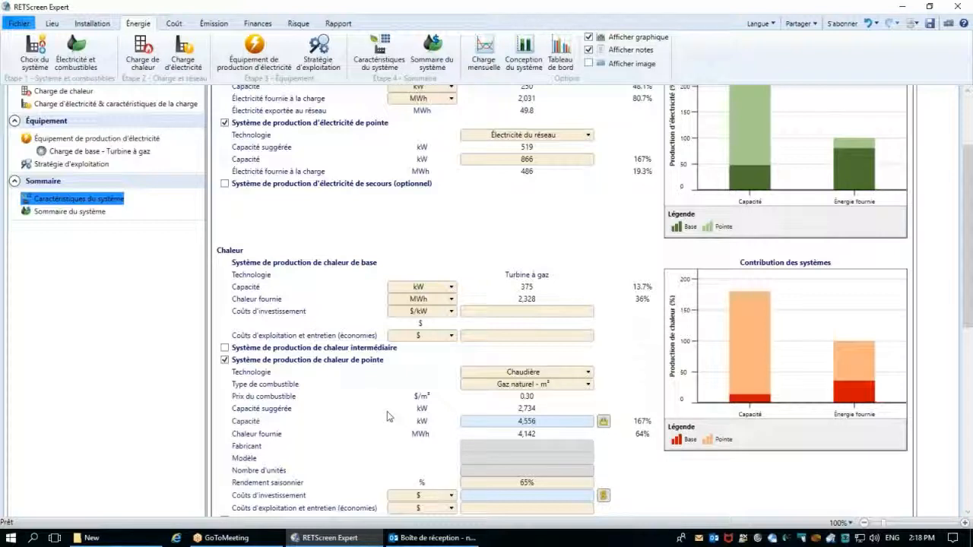
scroll(387, 416, down, 1)
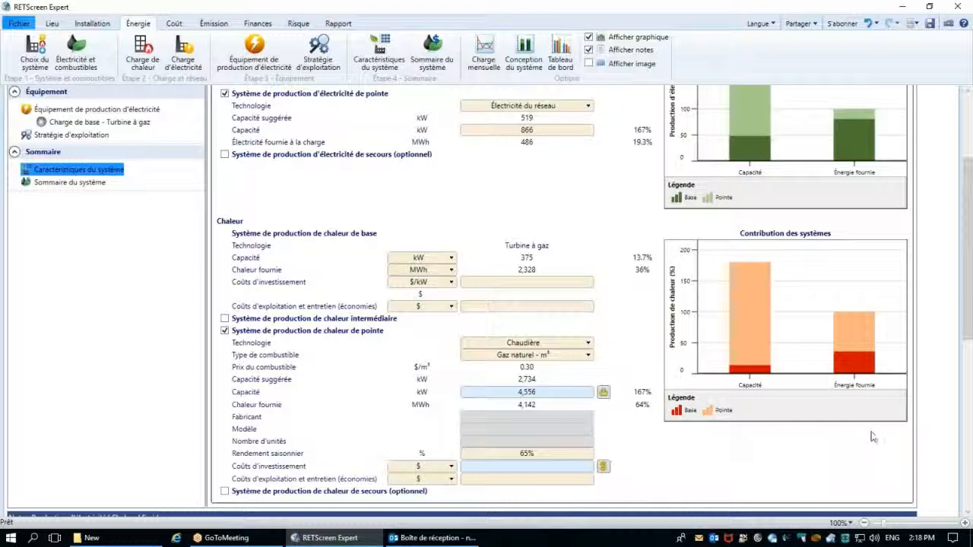
- Inspect the base-load contributions to capacity and delivered energy in the electricity and heat charts, and open the system summary
scroll(786, 445, up, 3)
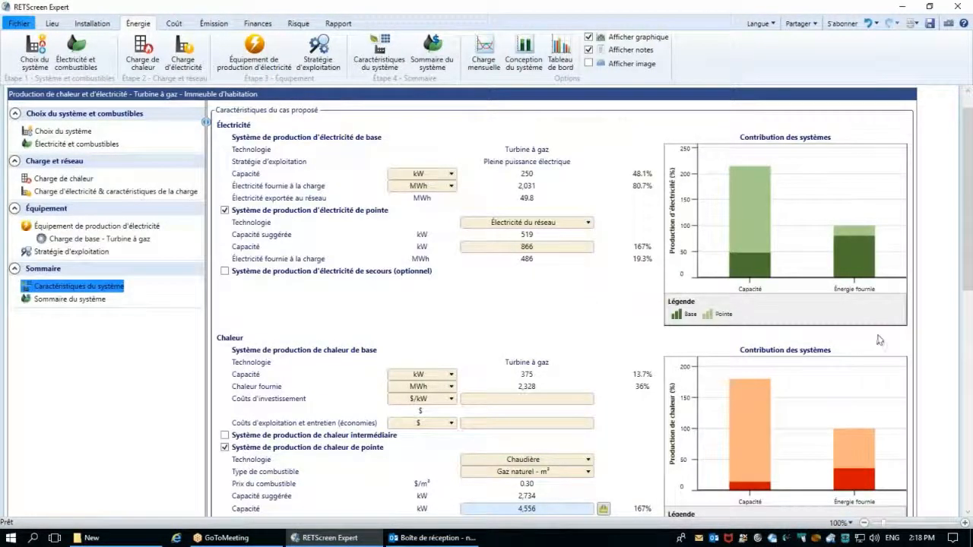
mouse_move(757, 277)
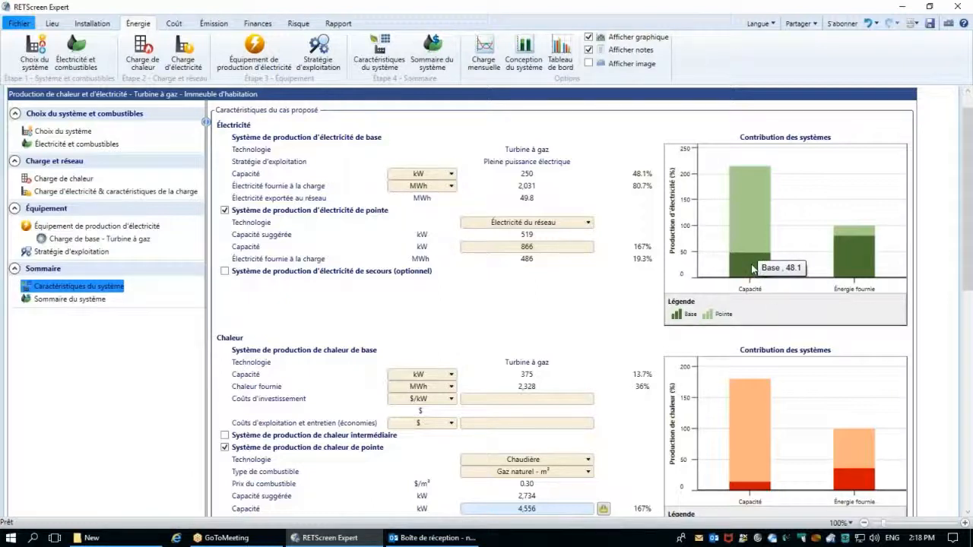
mouse_move(850, 266)
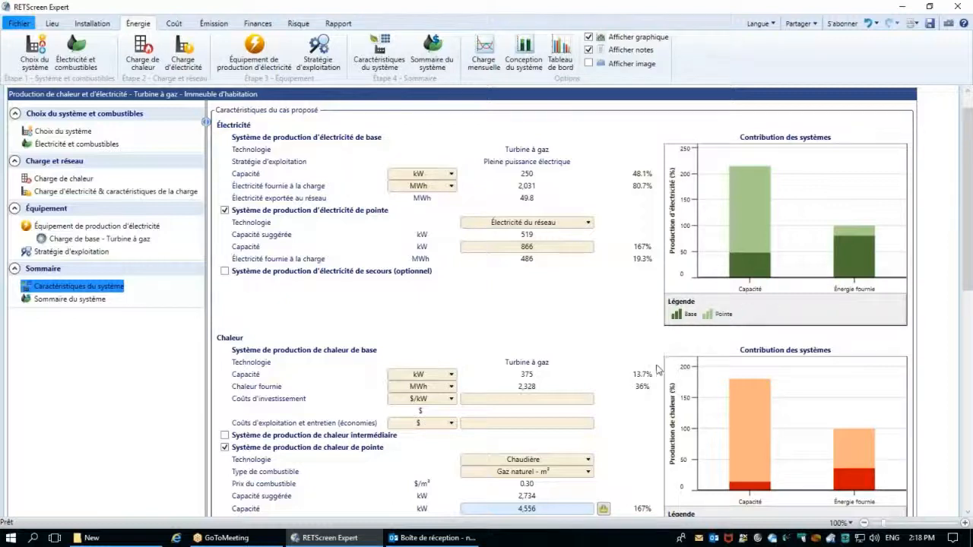
mouse_move(742, 490)
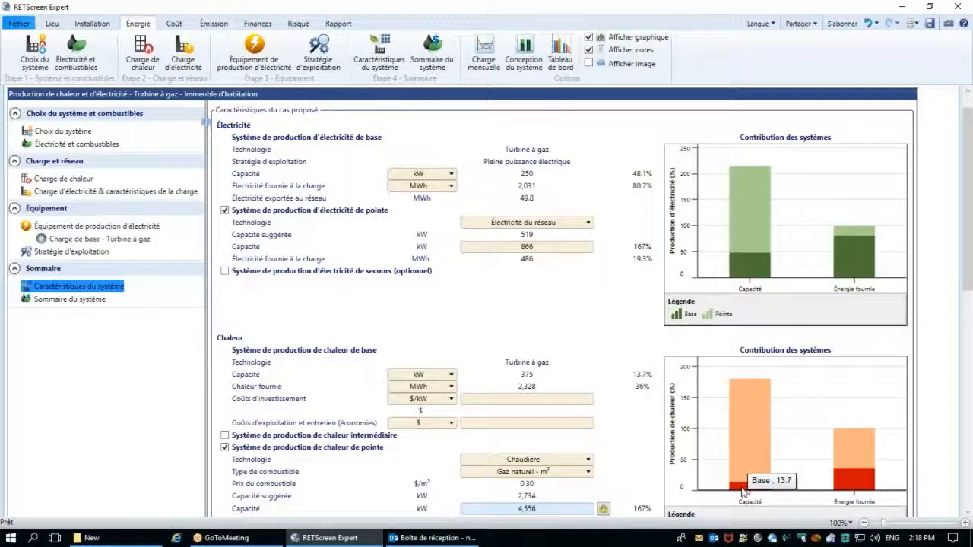
mouse_move(841, 486)
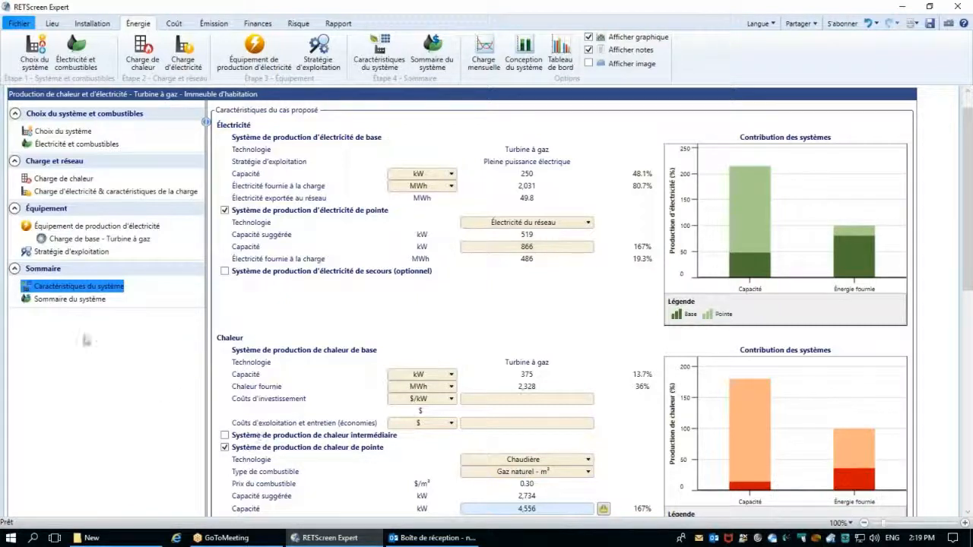
click(80, 301)
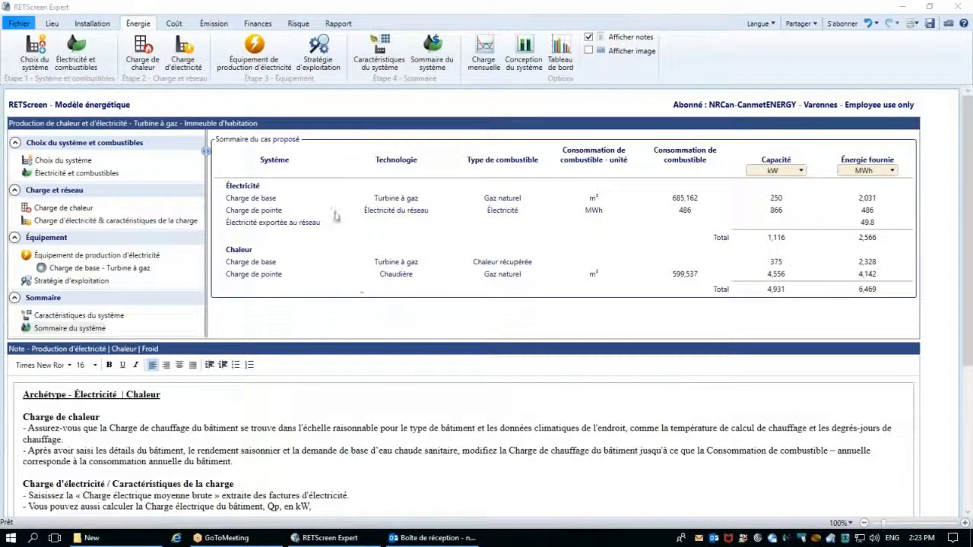
- Review the project's financial viability and the risk analysis of the parameters affecting net present value
click(258, 24)
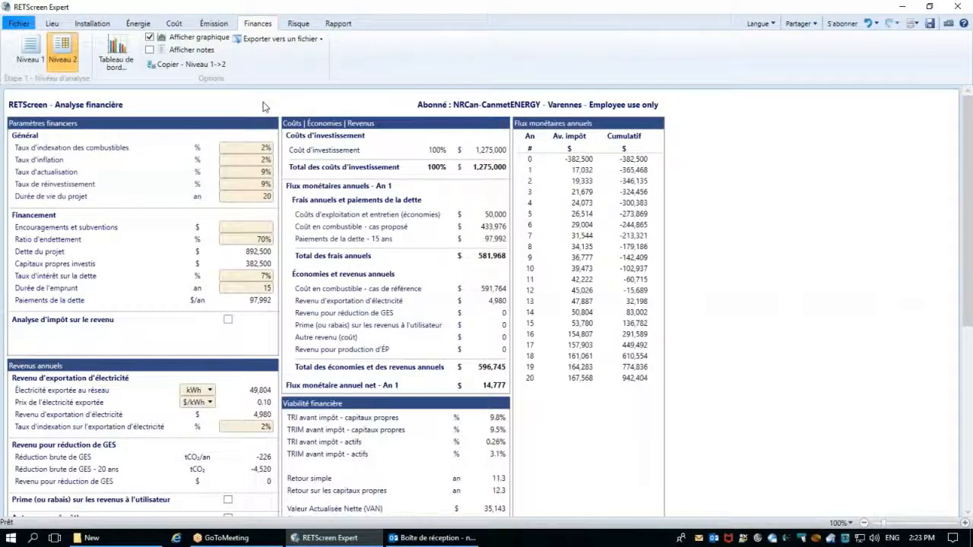
scroll(318, 273, down, 3)
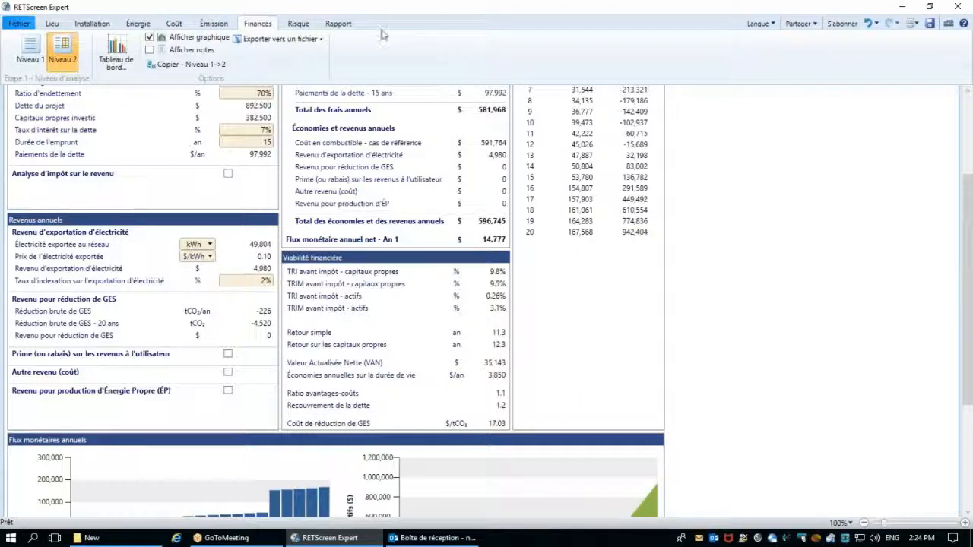
click(298, 24)
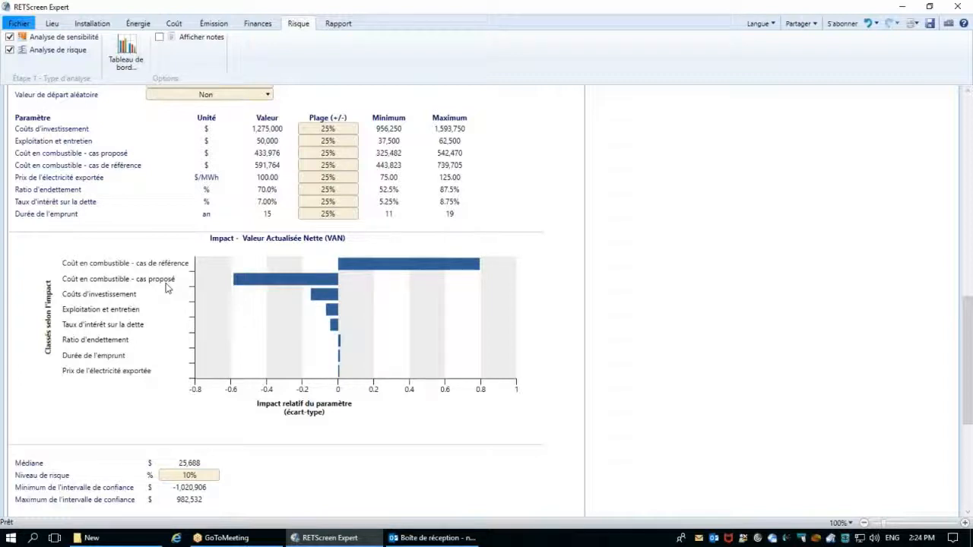
- Set the natural gas price in the energy model's electricity and fuels page to 0.27 $/m³
click(138, 24)
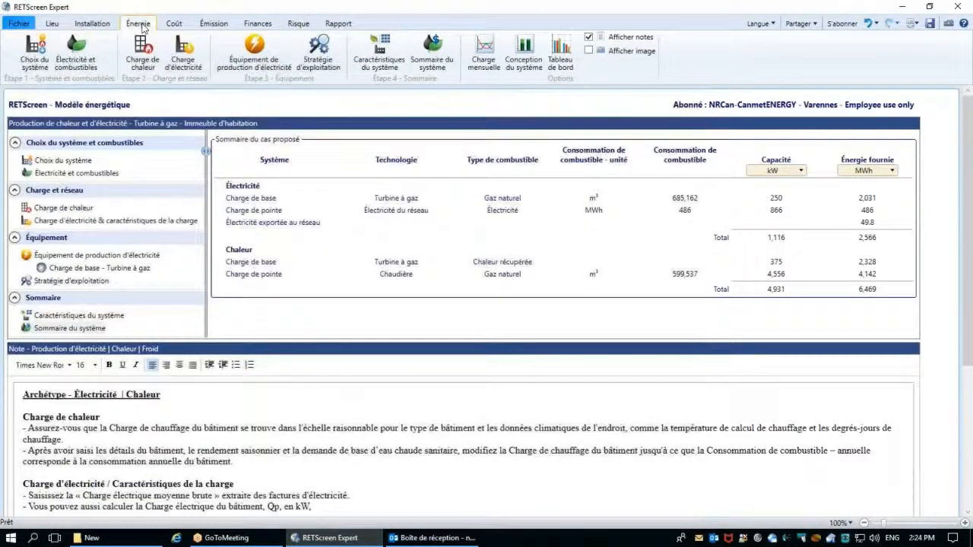
click(60, 178)
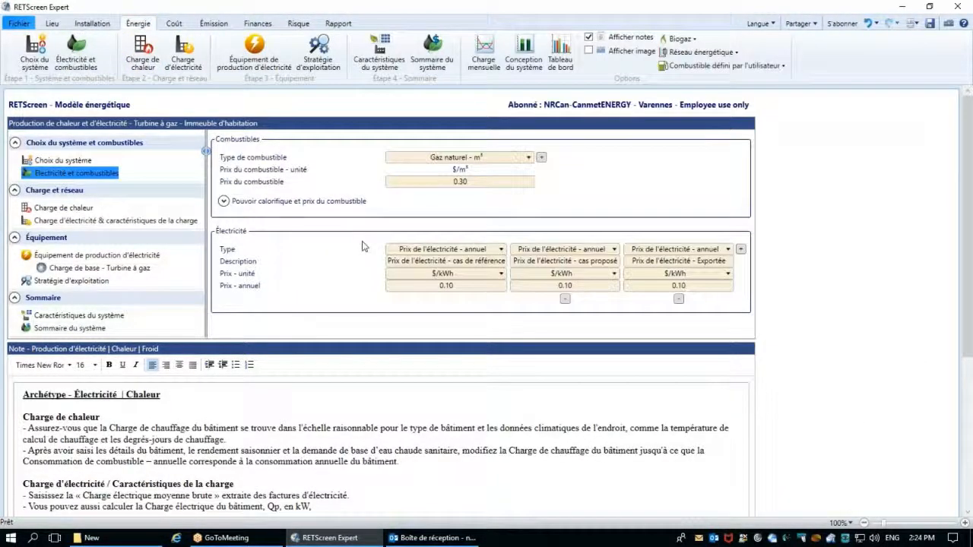
click(460, 180)
text(0.27)
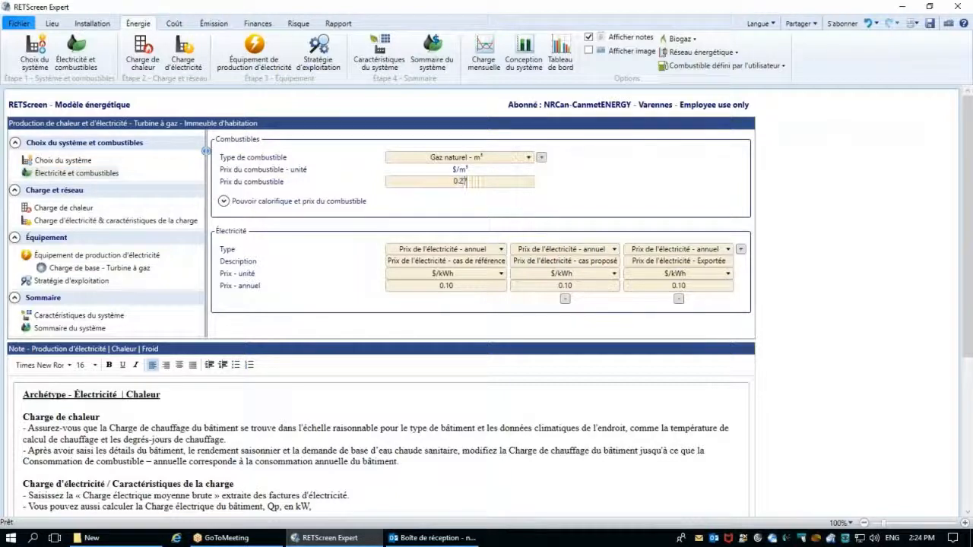
- Set the annual electricity prices to 0.13 $/kWh for the proposed case and 0.12 $/kWh for the reference case and exported electricity
click(461, 286)
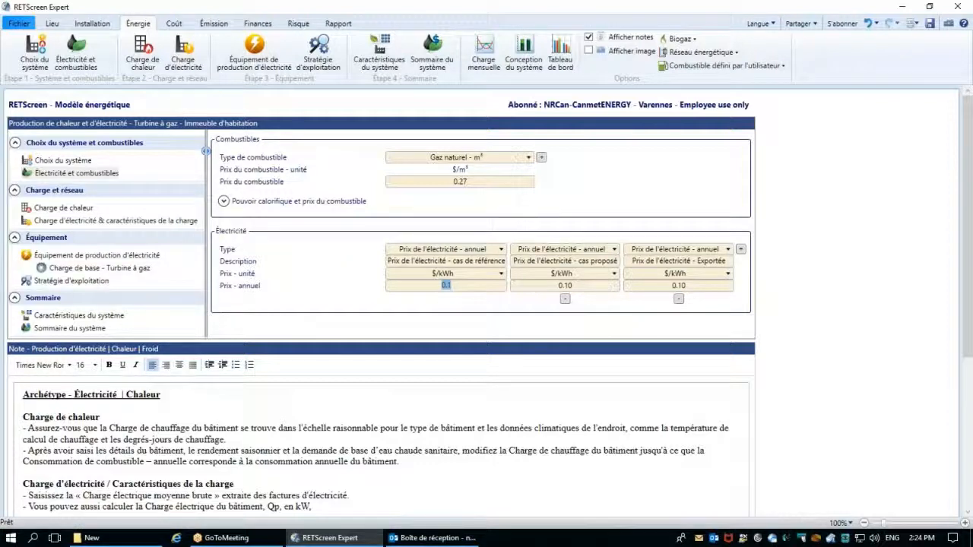
click(566, 286)
text(0.13)
key(Return)
click(447, 286)
text(0.12)
click(643, 288)
text(0.12)
key(Tab)
- Check the financial analysis for the pre-tax equity IRR, simple payback and net present value
click(258, 23)
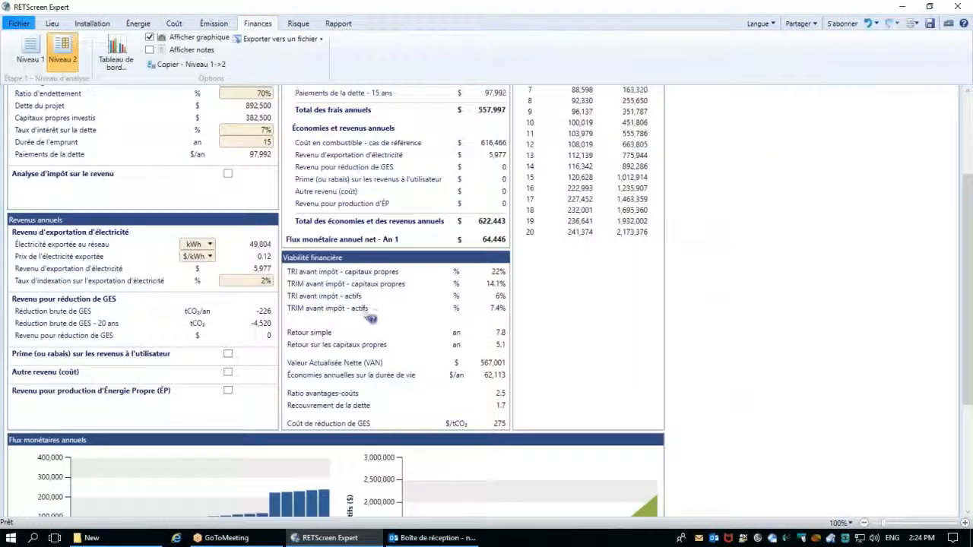
click(501, 272)
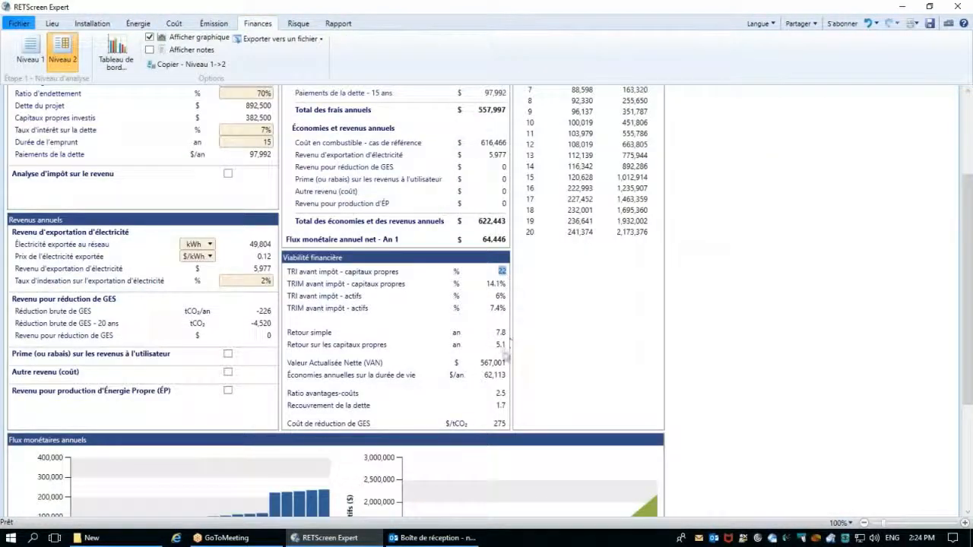
click(505, 333)
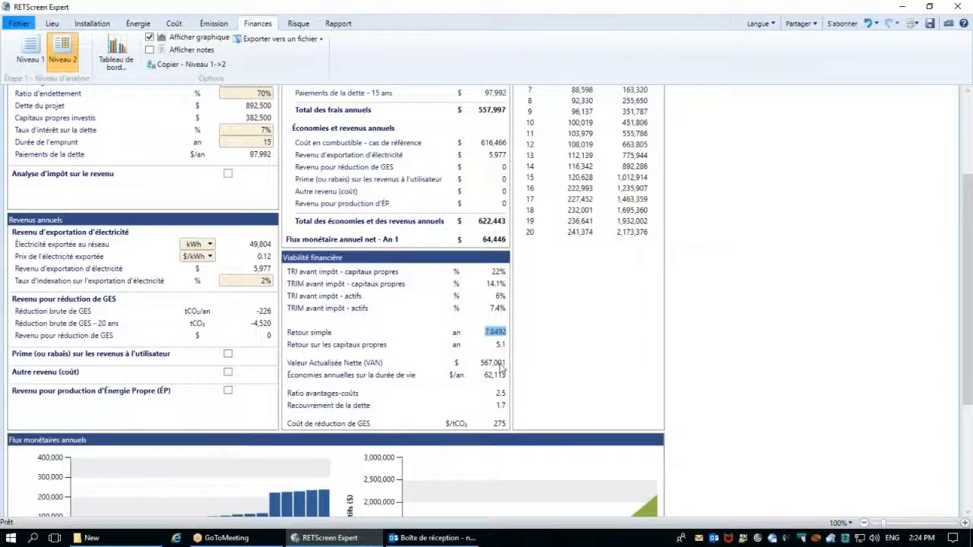
click(498, 364)
scroll(624, 355, up, 2)
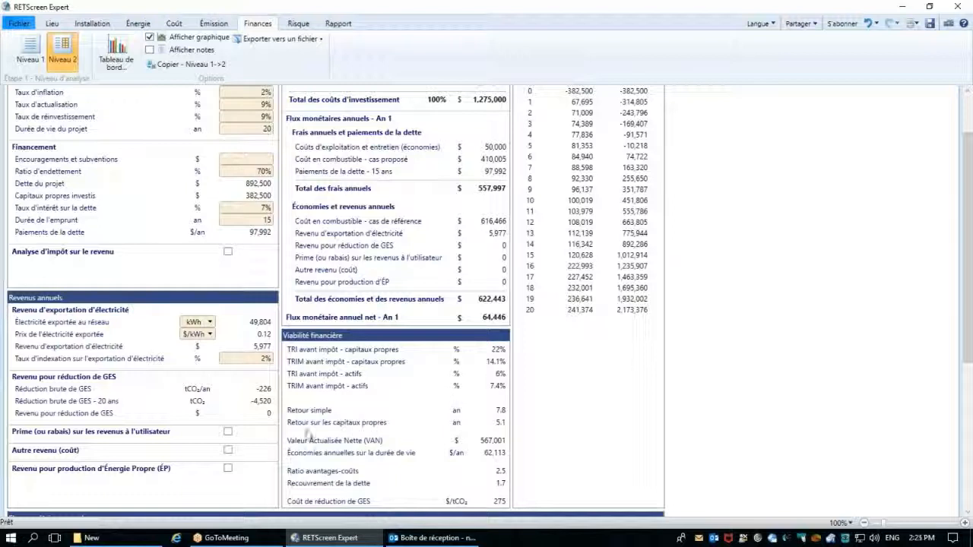
- Enable other revenue (Autre revenu (coût)) in the annual revenues and set its capacity to 250 kW
click(228, 451)
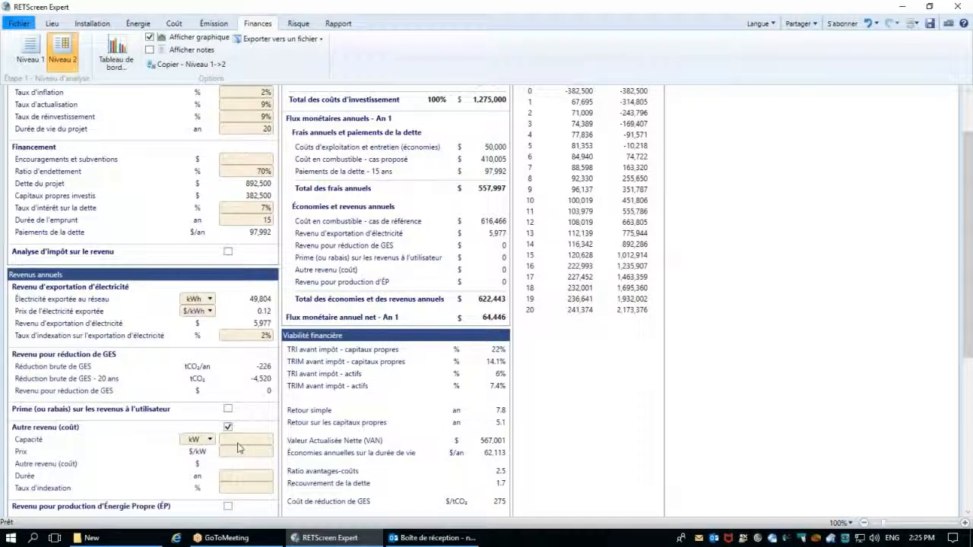
scroll(237, 448, down, 1)
scroll(237, 449, down, 3)
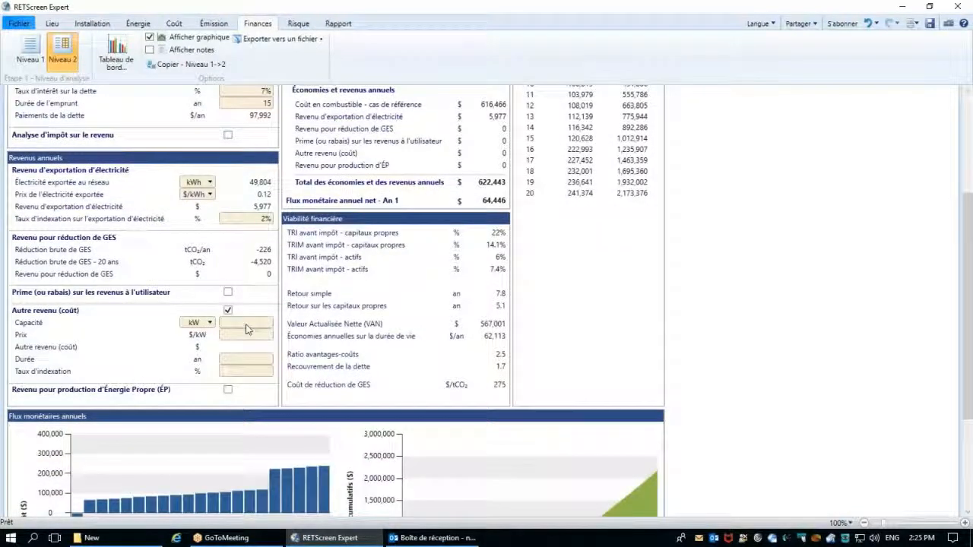
click(245, 325)
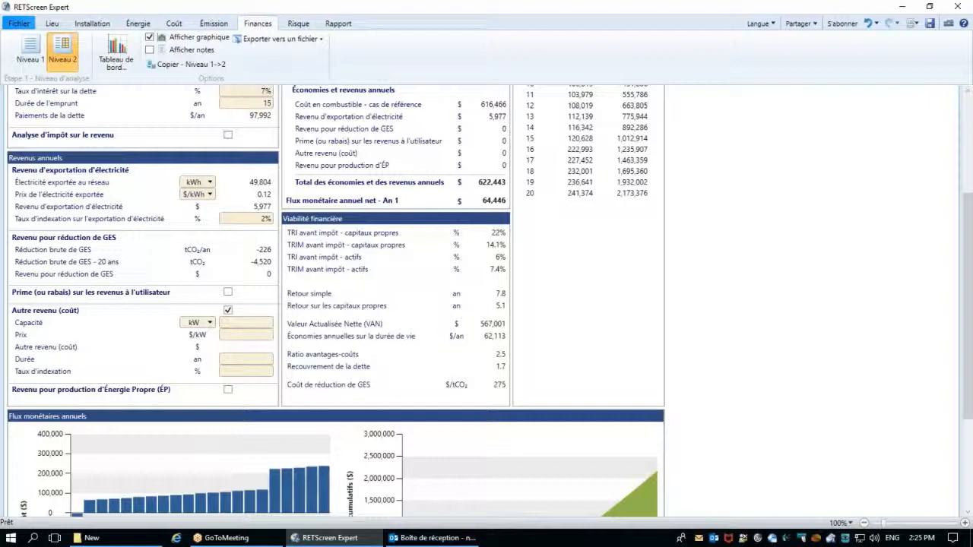
text(0)
key(Tab)
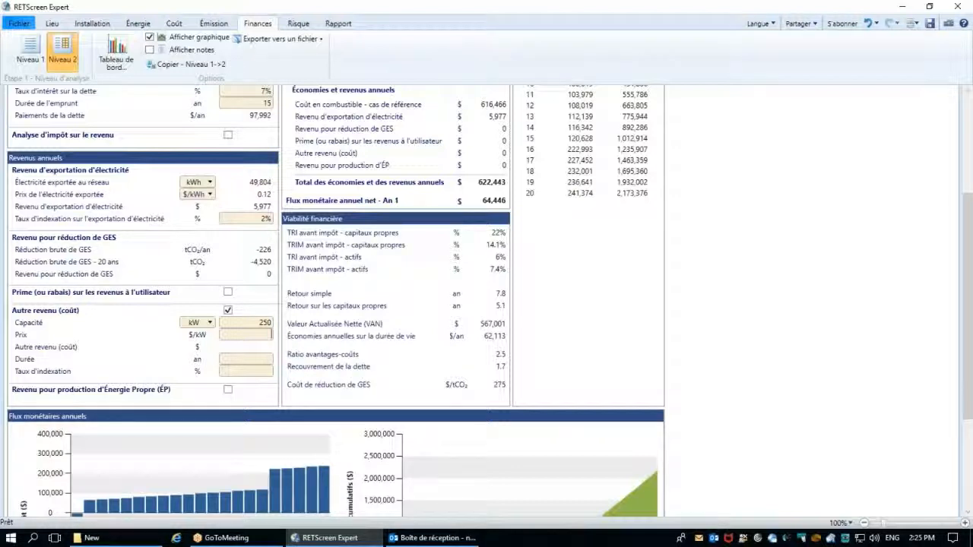
- Set the other revenue's price to 225 $/kW, its duration to 20 years and its indexation rate to 2%
text(225)
key(Tab)
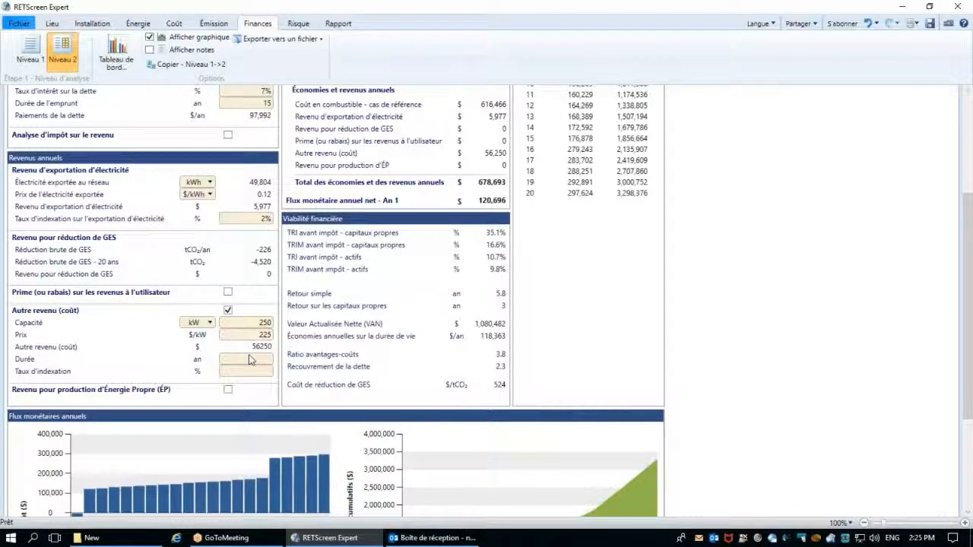
click(251, 360)
text(20)
key(Tab)
text(2)
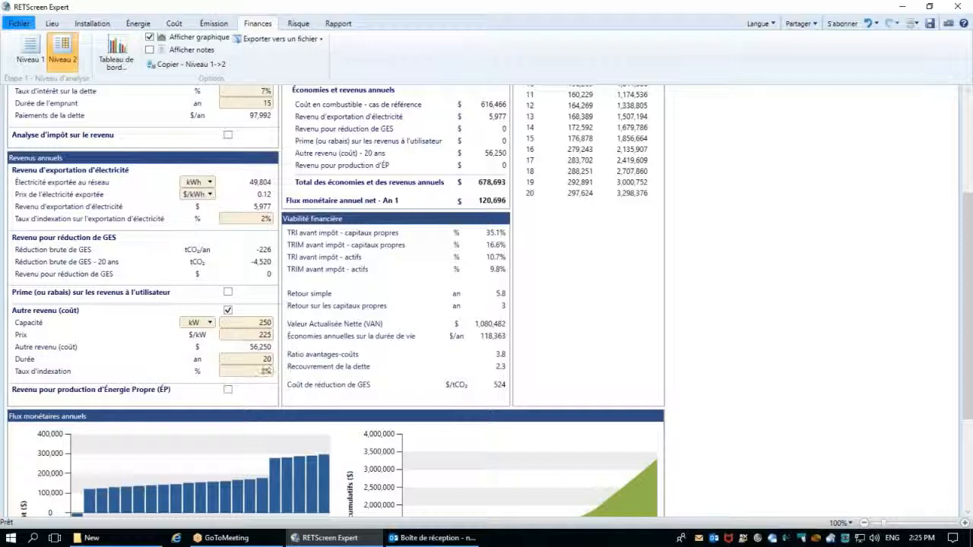
key(Return)
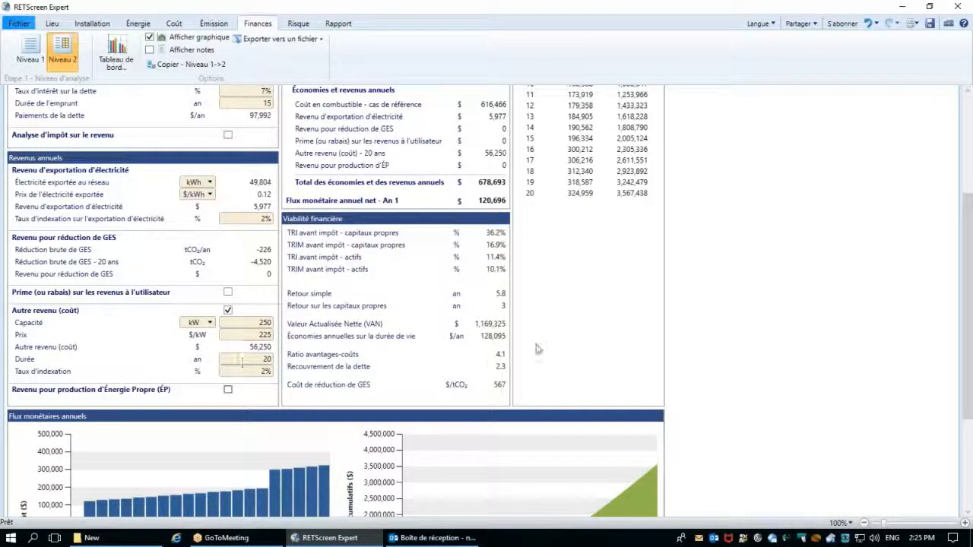
- Set the annual price of exported electricity in the energy model to 0 $/kWh
scroll(576, 338, up, 3)
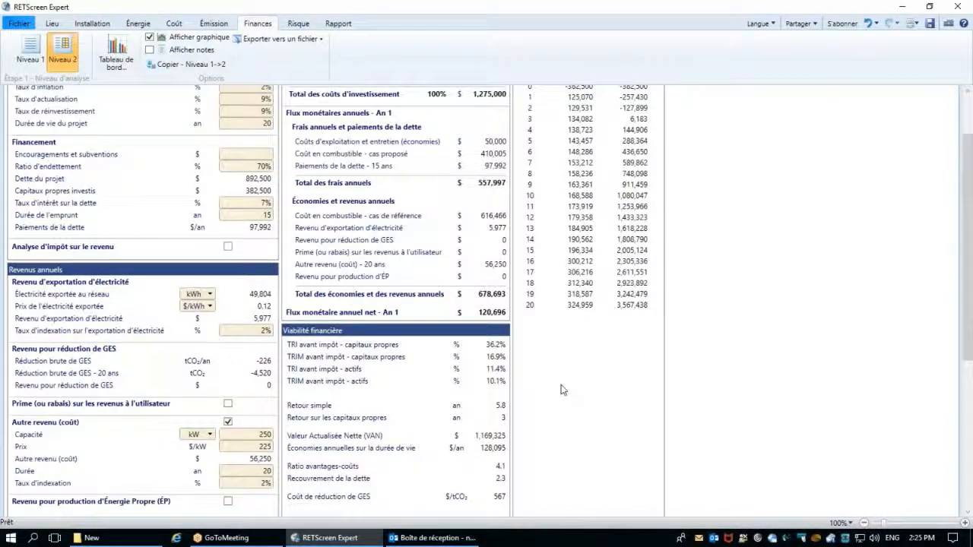
click(138, 23)
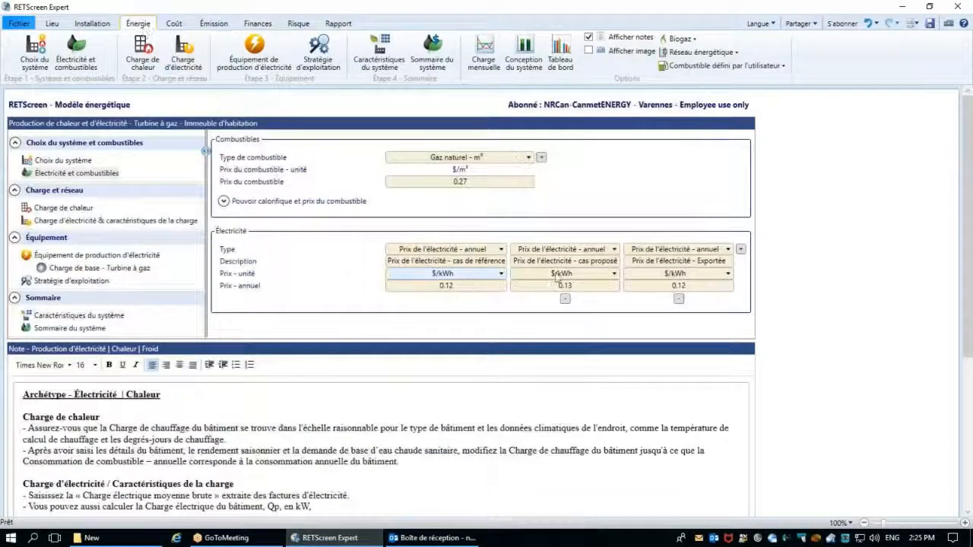
click(678, 286)
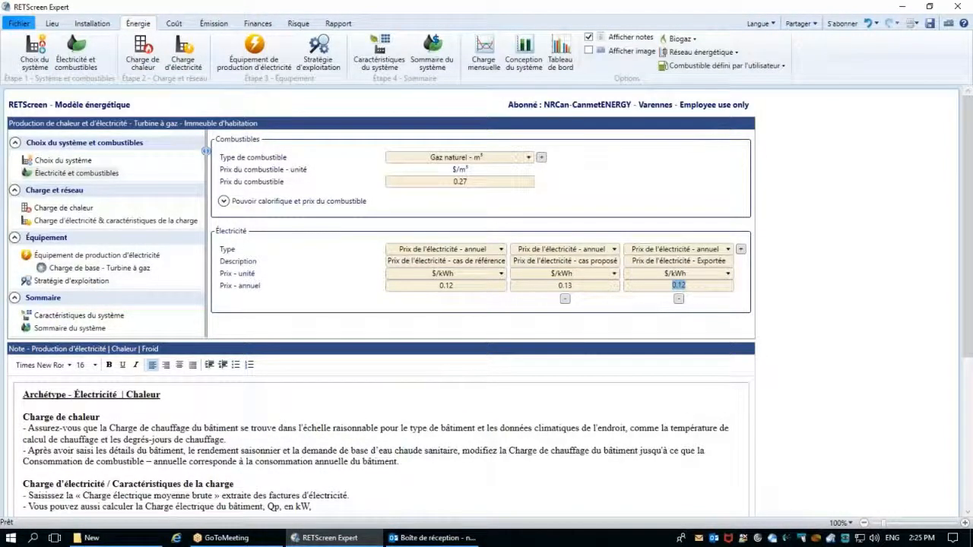
text(0)
- Review the pre-tax equity IRR, net present value and simple payback in the financial viability results
click(255, 23)
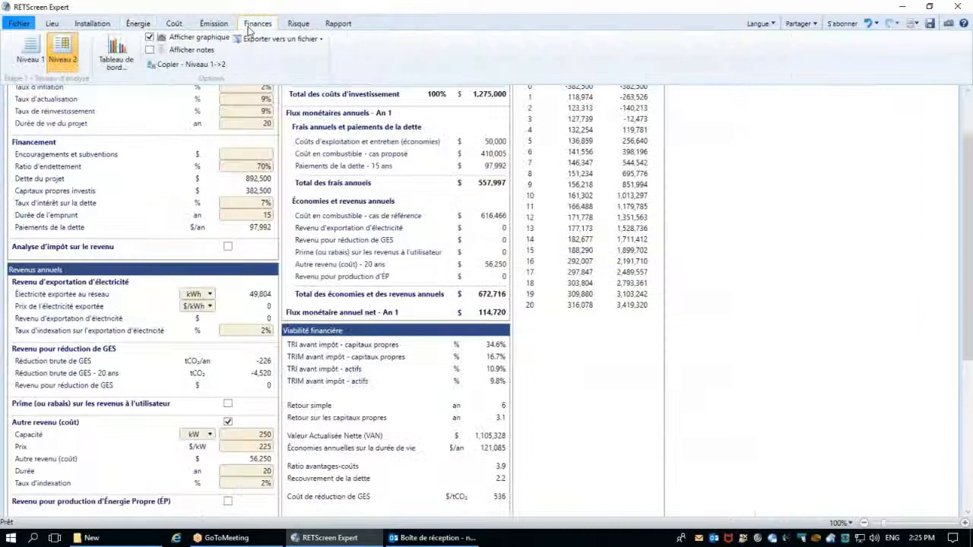
click(497, 344)
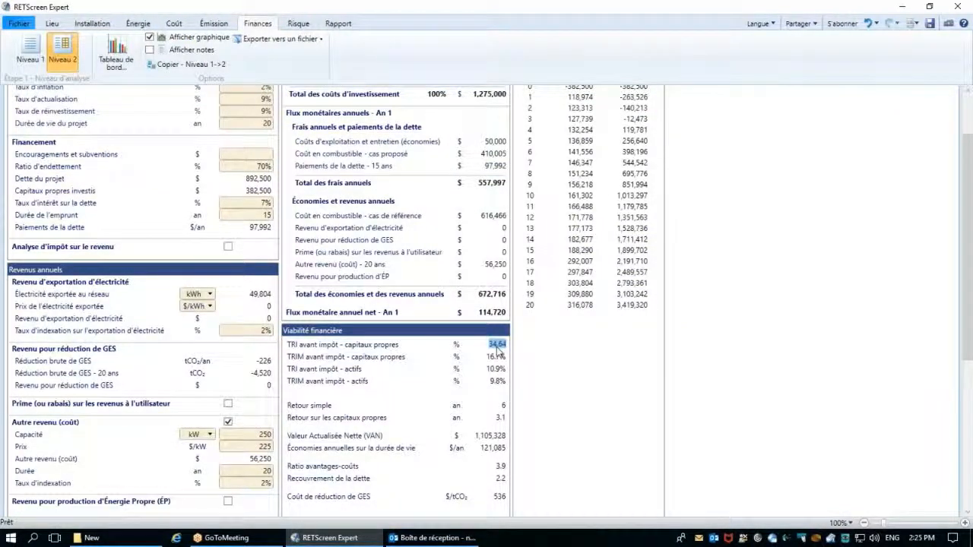
click(496, 436)
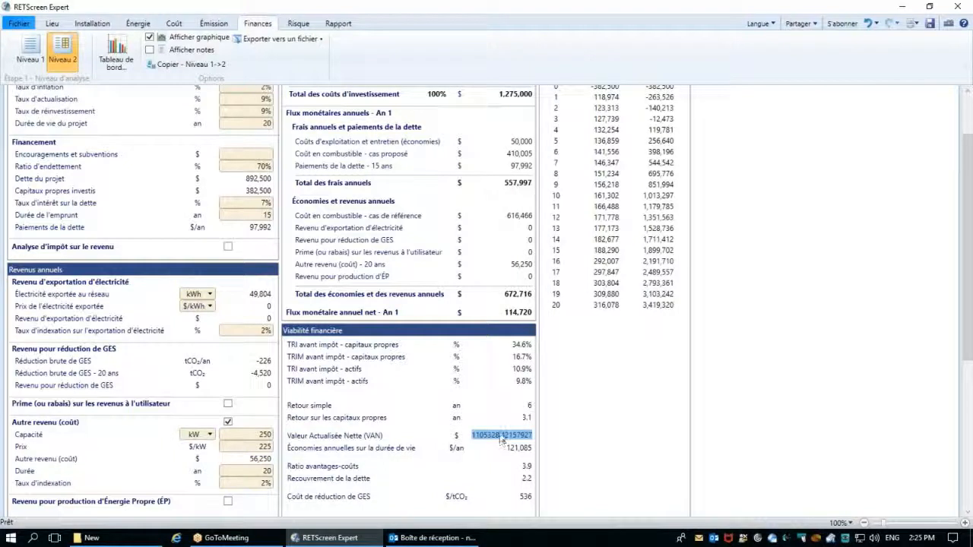
click(529, 406)
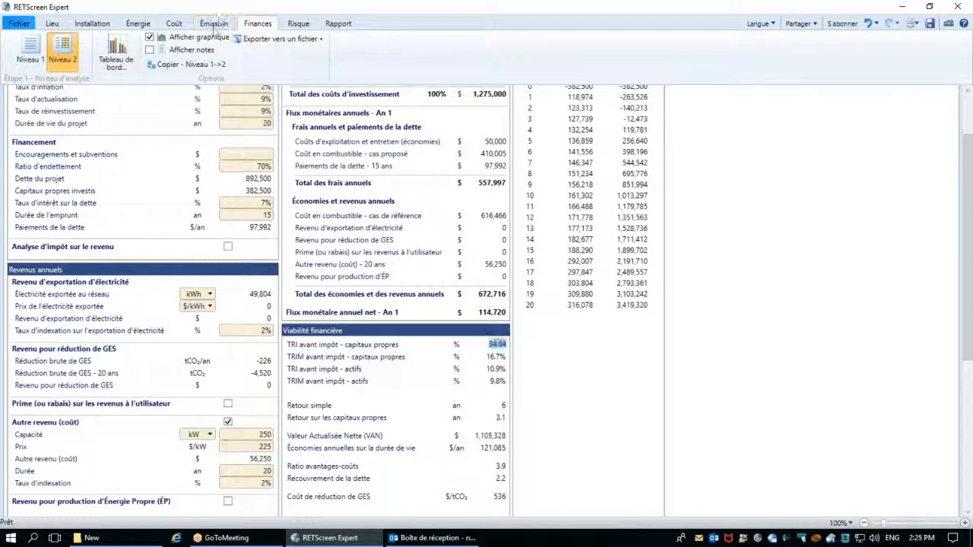
- Examine the reference grid's GHG emission factor in the level 1 emission analysis, keeping Canada - Ontario as the region
click(213, 23)
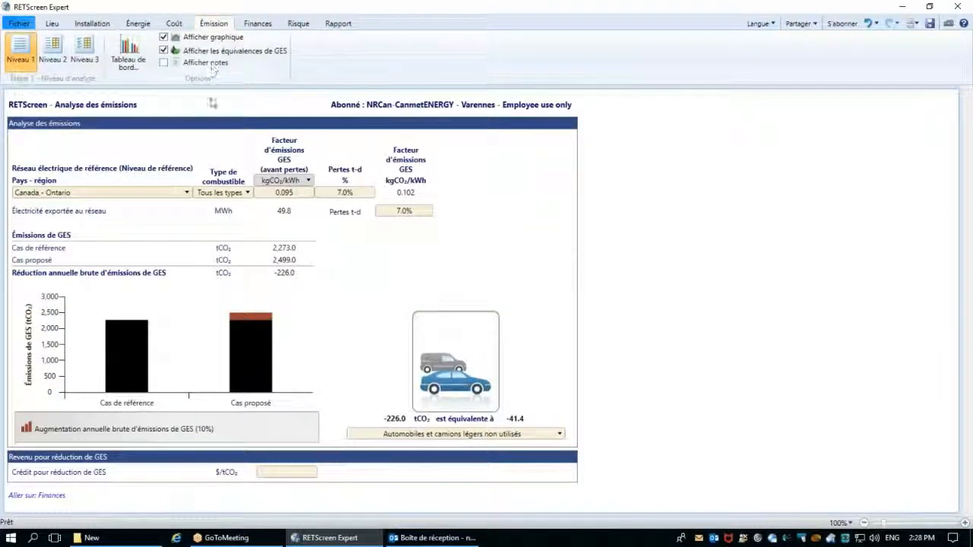
click(281, 193)
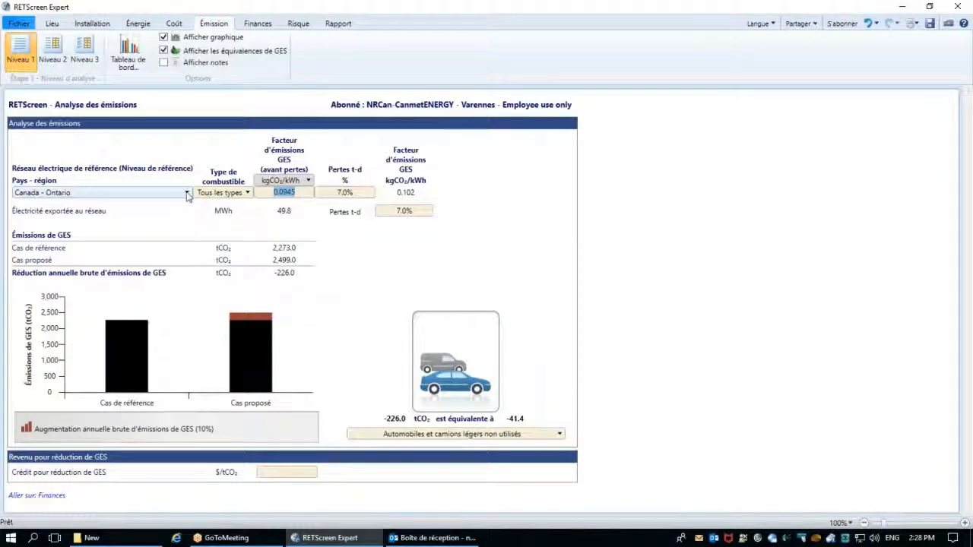
click(187, 193)
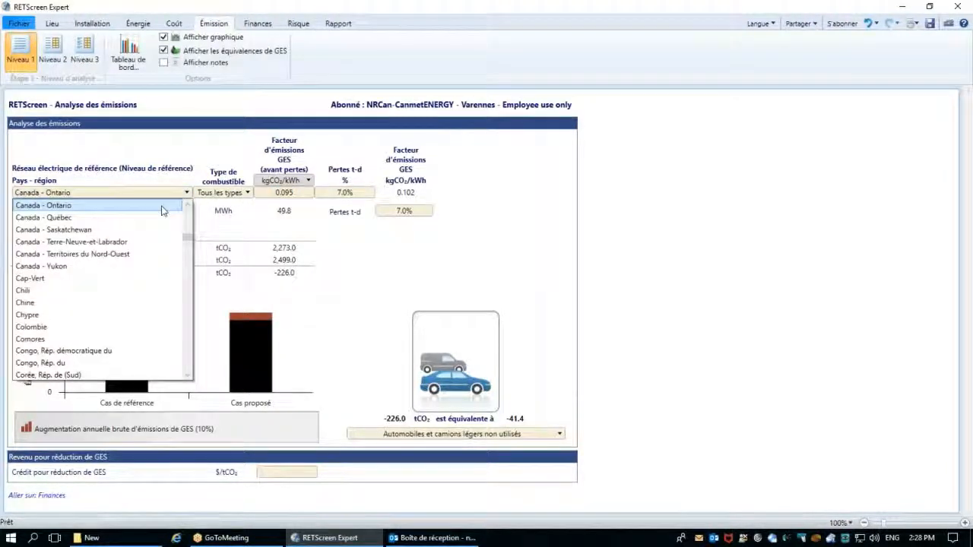
click(162, 207)
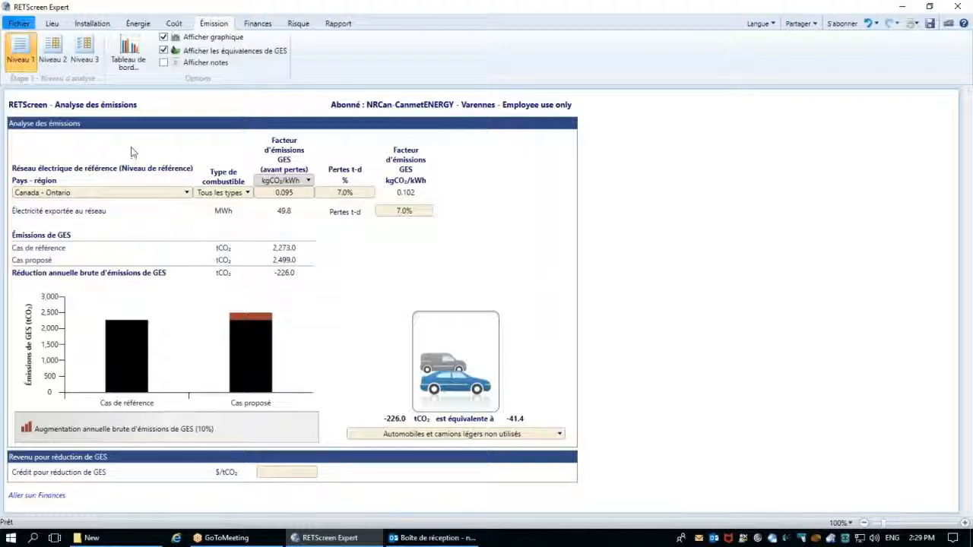
- Switch the emission analysis to level 2 (Niveau 2) and check the gross annual GHG emission reduction
click(54, 61)
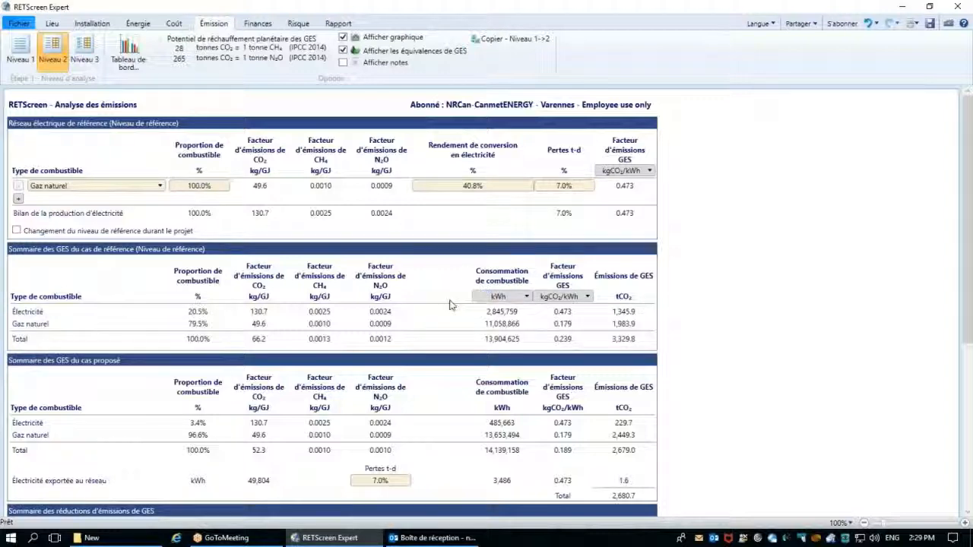
scroll(449, 304, down, 5)
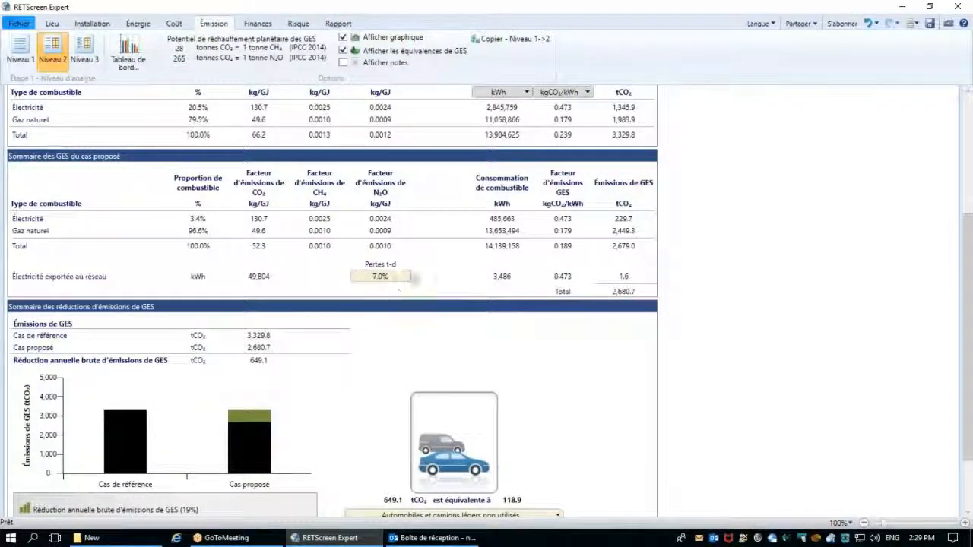
scroll(395, 263, down, 1)
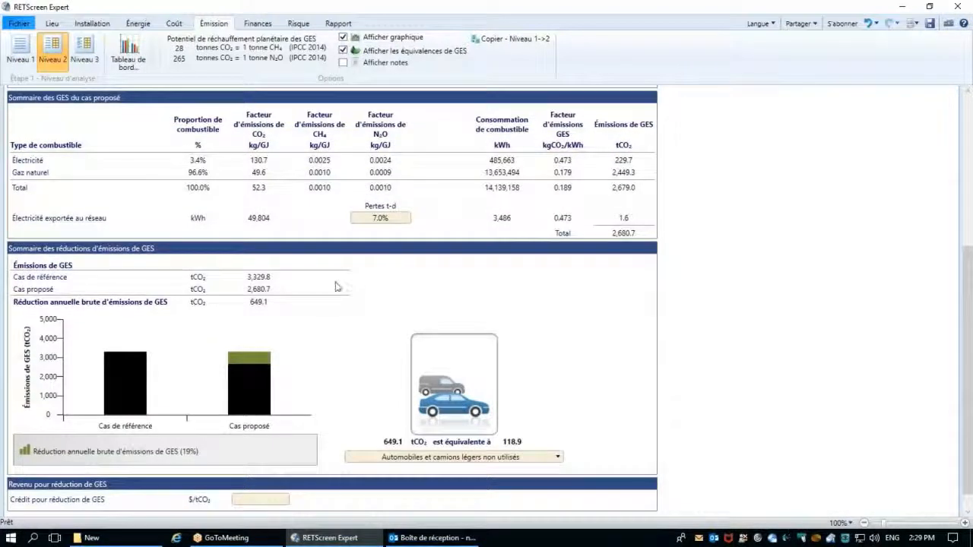
click(265, 304)
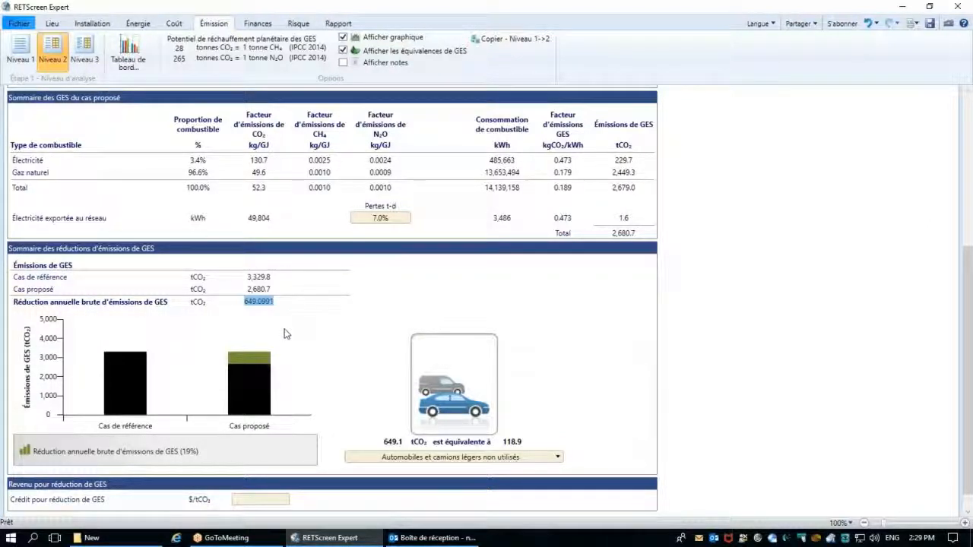
click(287, 334)
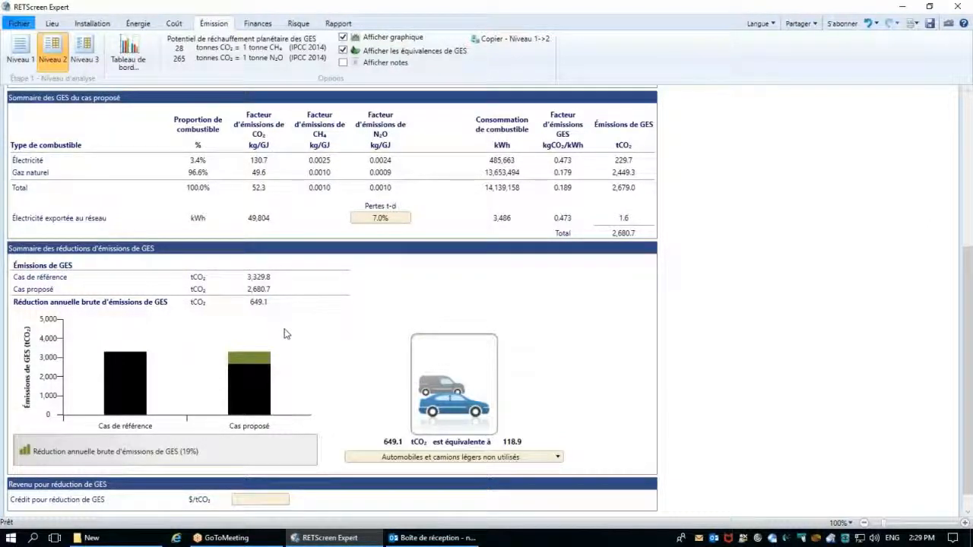